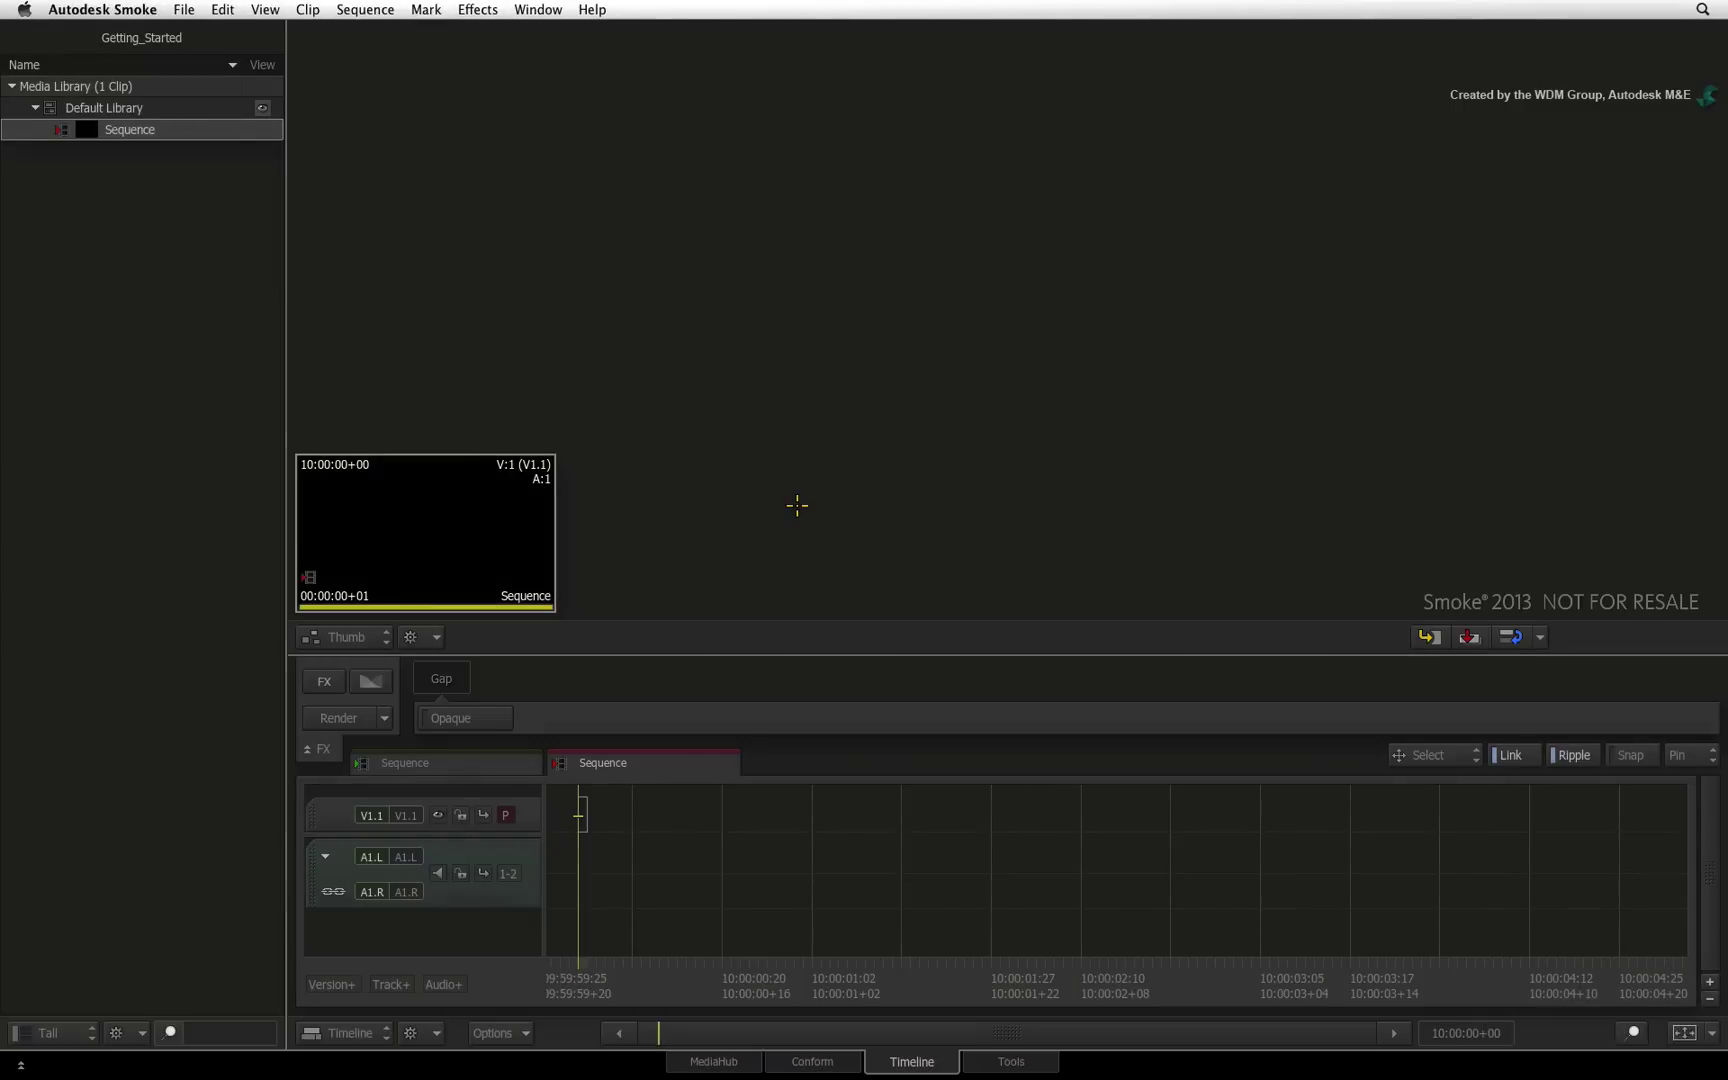
Inspect the File > Import options, then dismiss them.
{"action": "left_click", "coordinate": [184, 10]}
{"action": "mouse_move", "coordinate": [234, 176]}
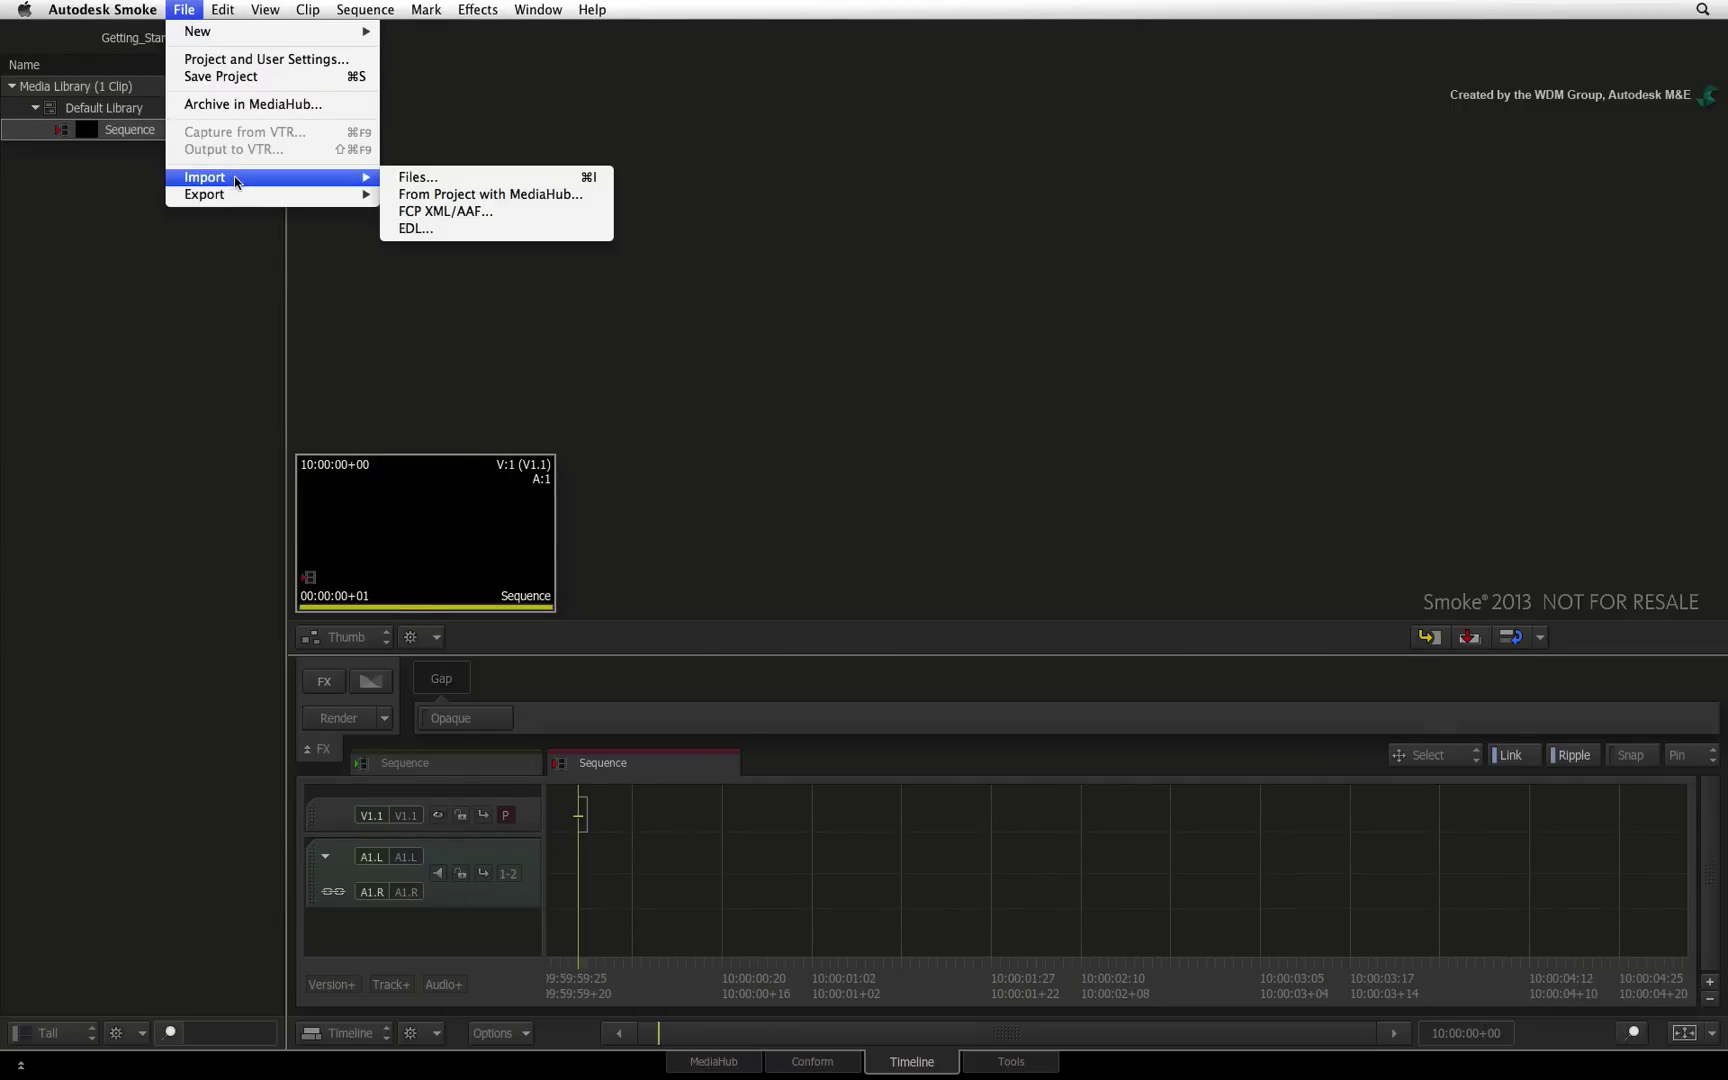
{"action": "key", "text": "Escape"}
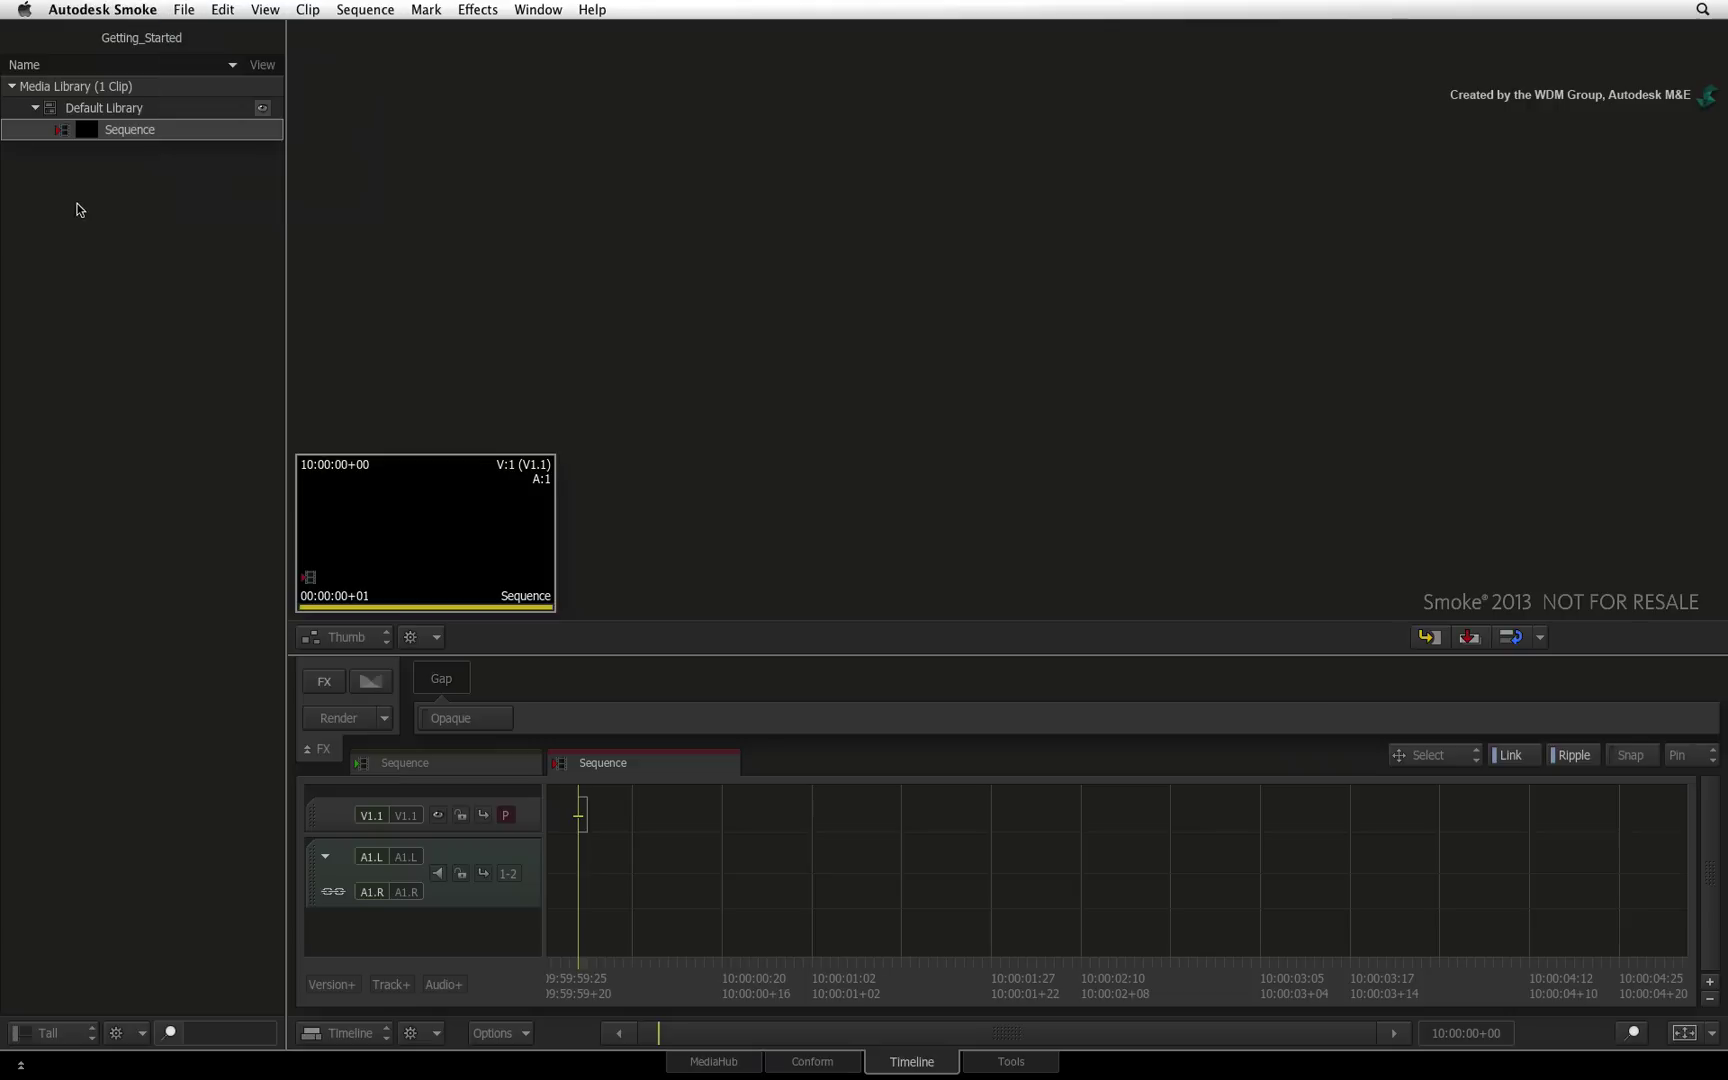
Check the Default Library's context menu, then switch to the MediaHub browser.
{"action": "right_click", "coordinate": [98, 190]}
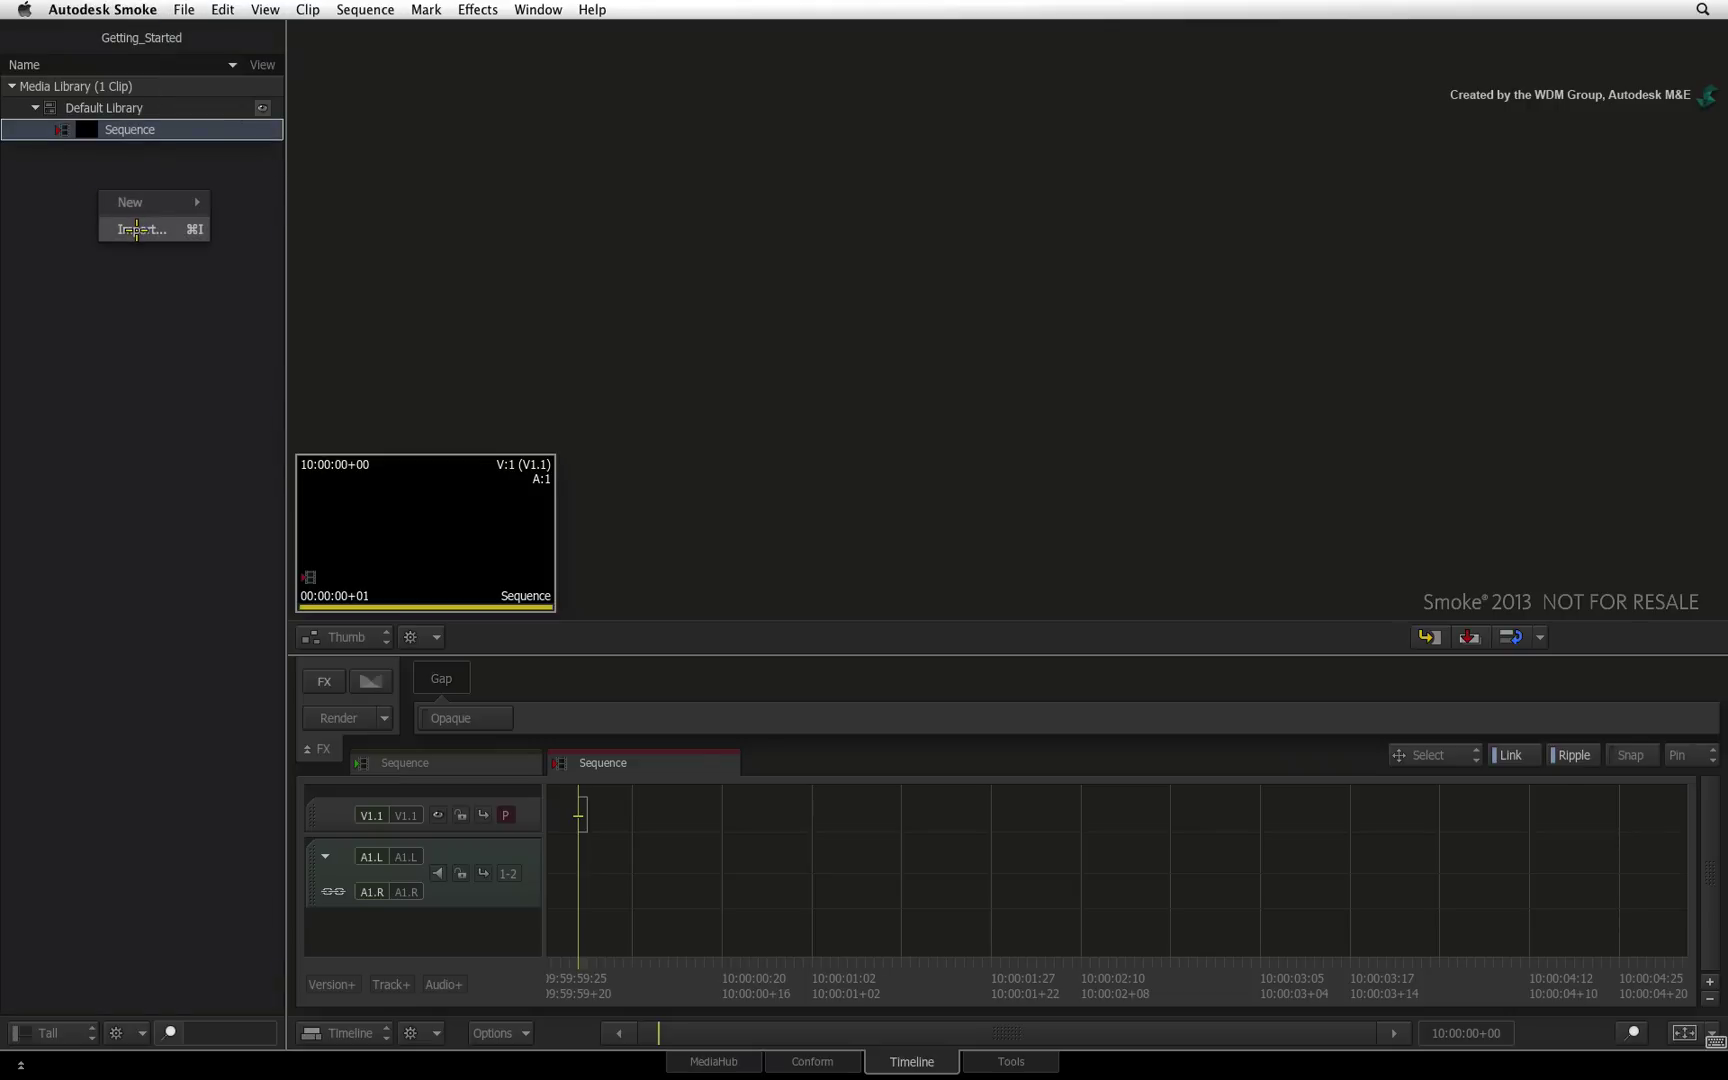
{"action": "left_click", "coordinate": [172, 356]}
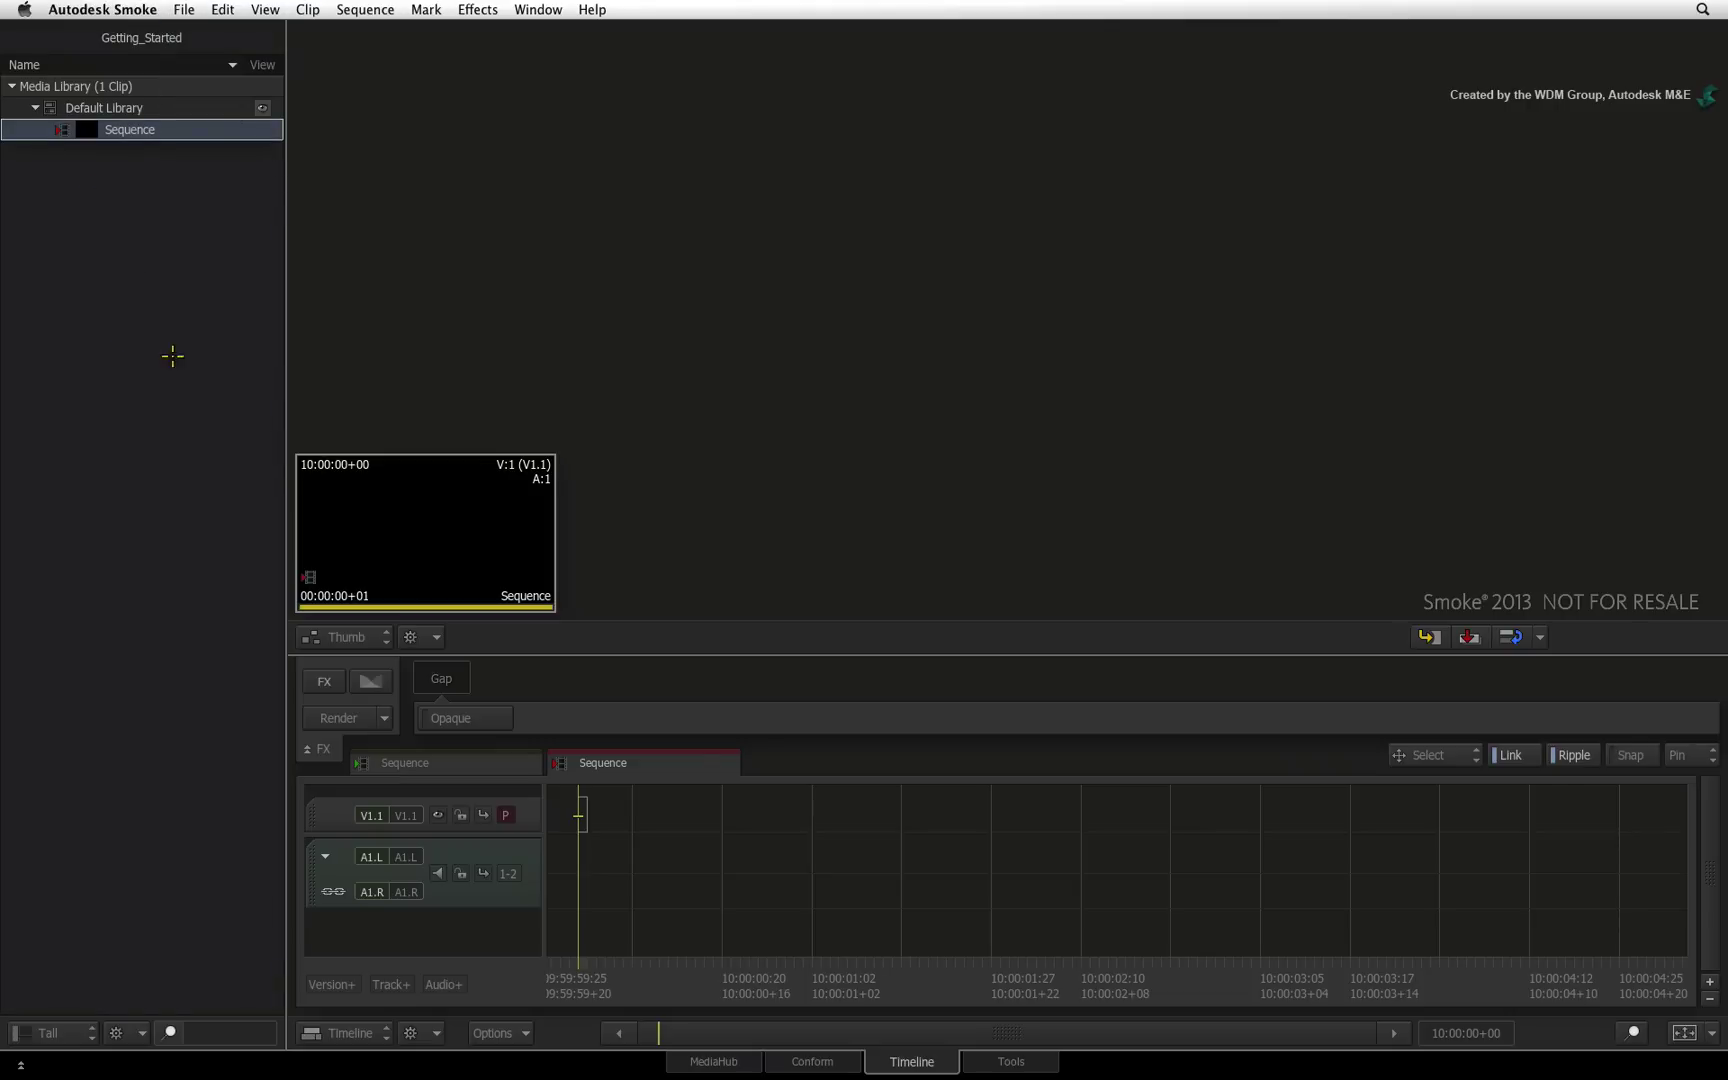
{"action": "left_click", "coordinate": [752, 1062]}
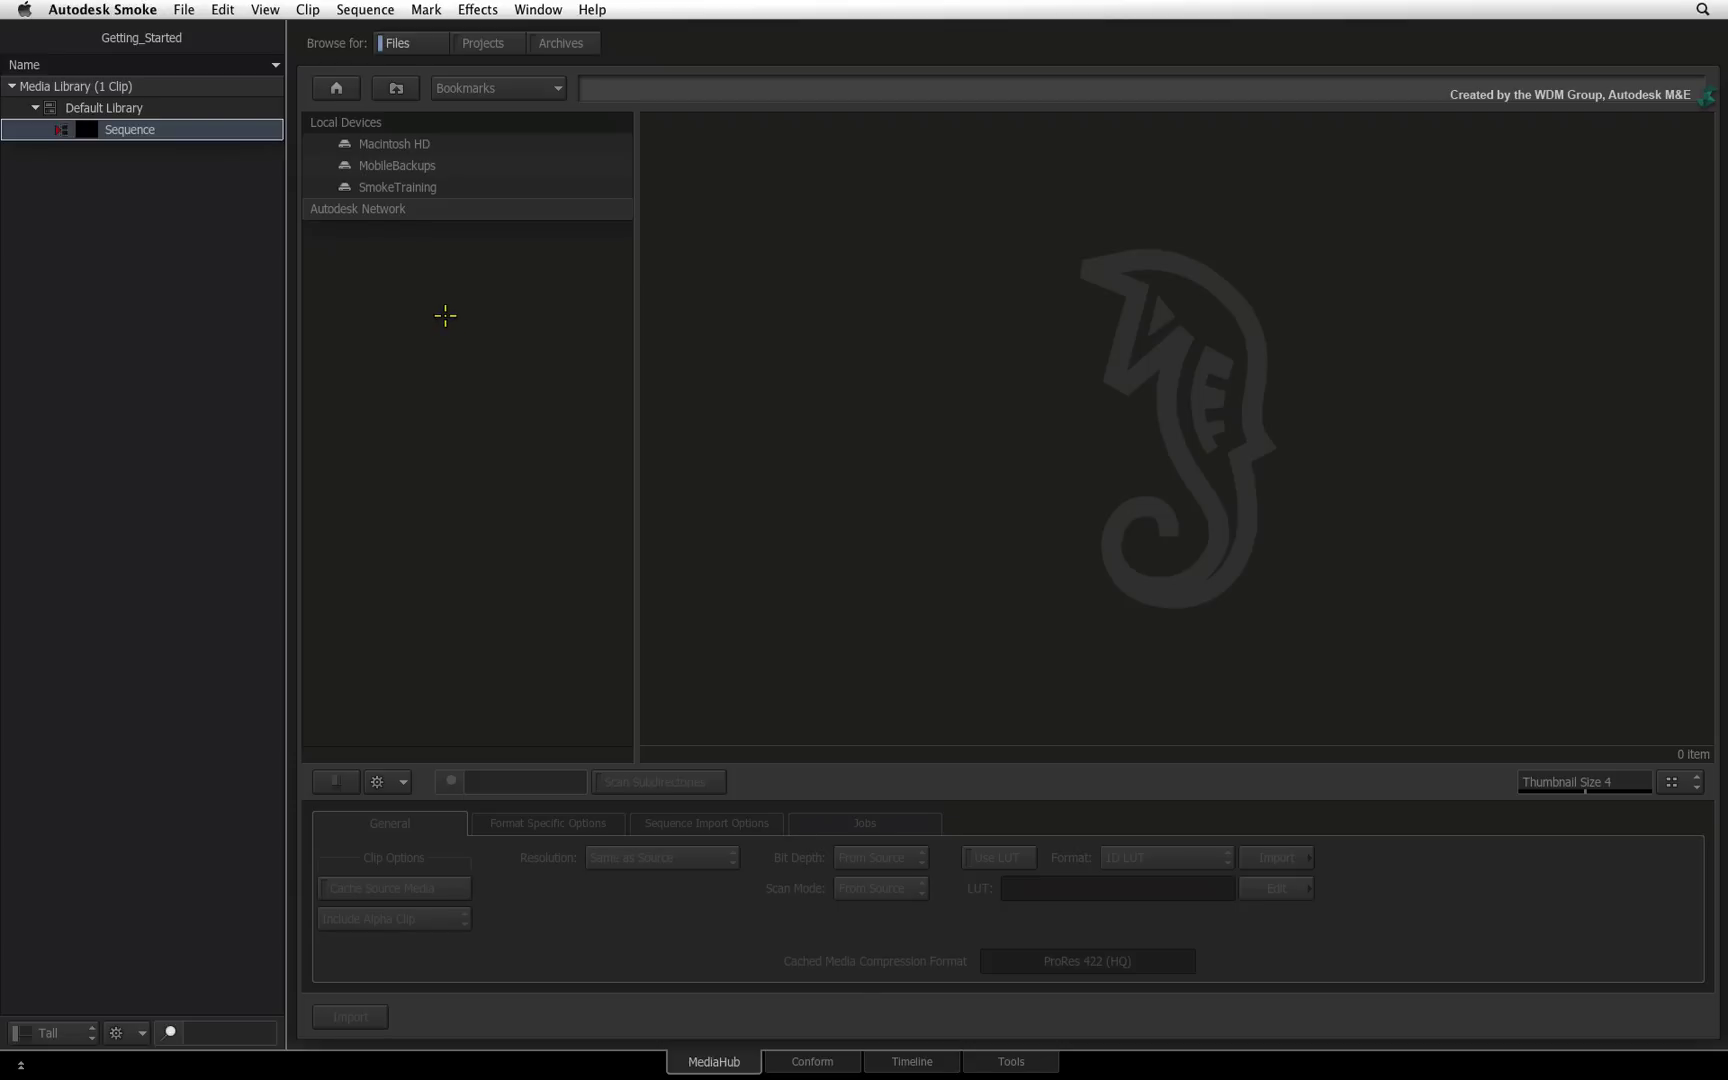
{"action": "left_click", "coordinate": [540, 95]}
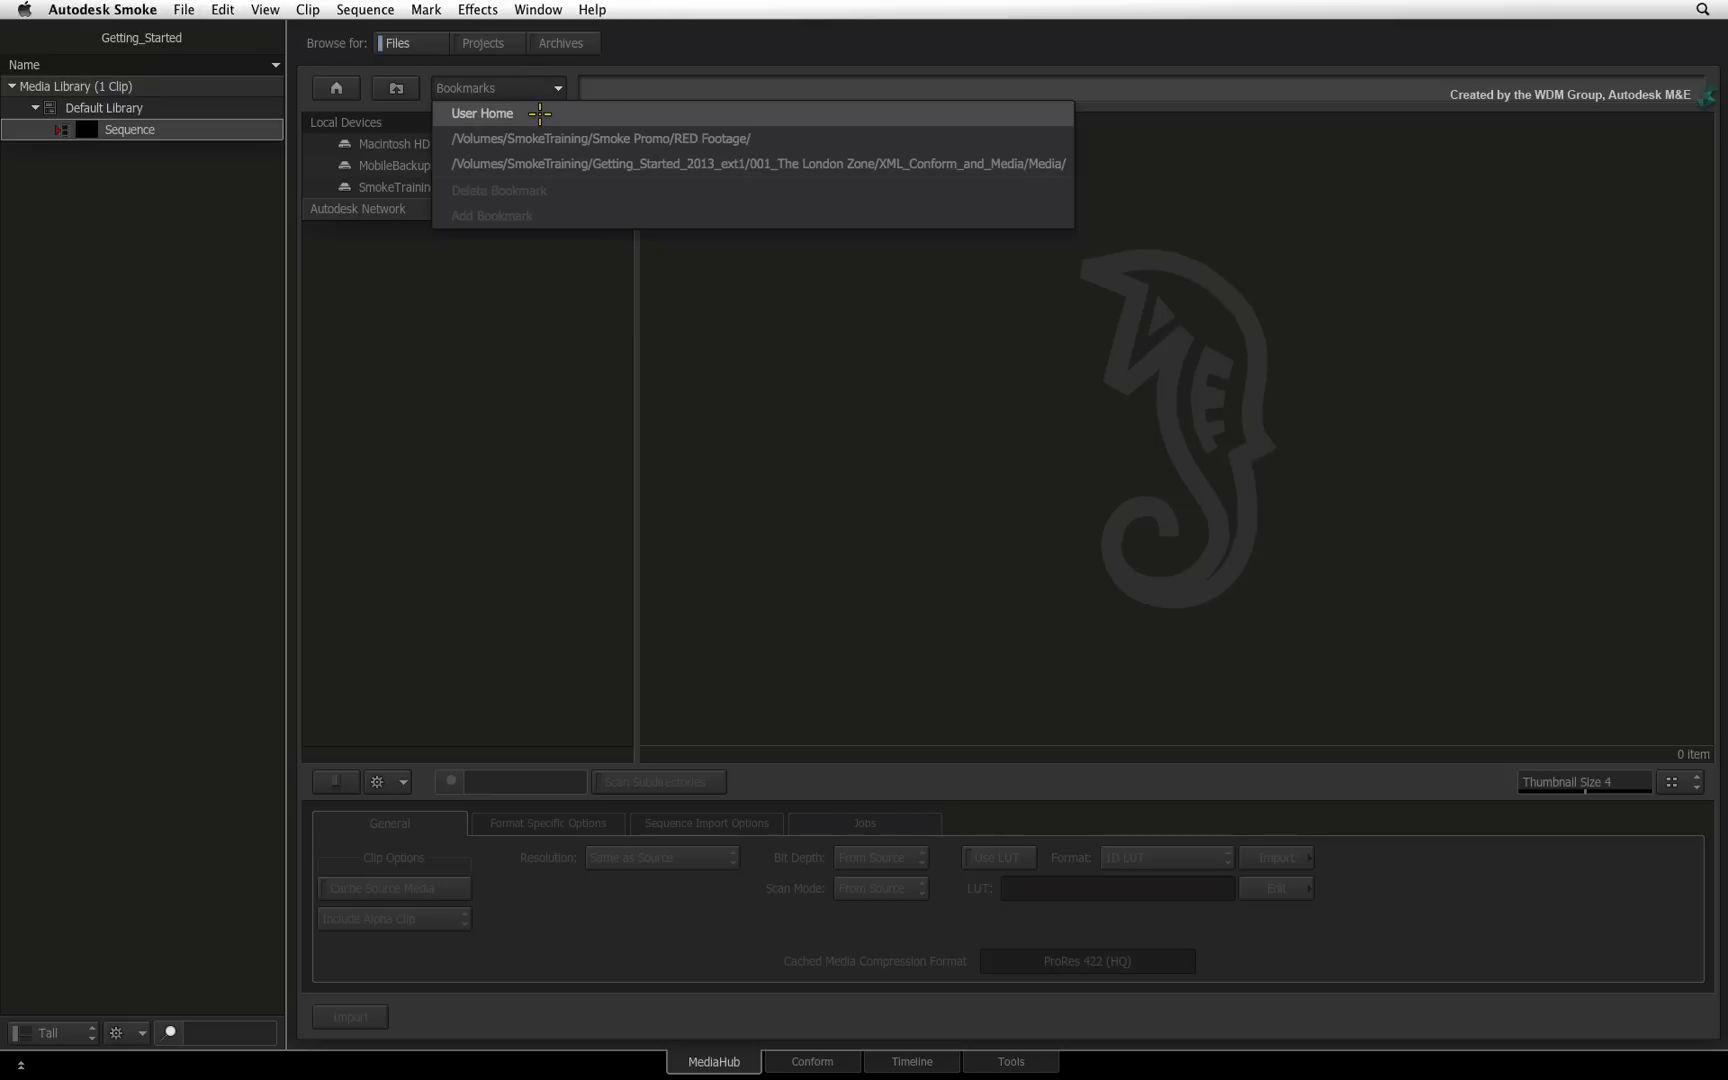
{"action": "left_click", "coordinate": [540, 113]}
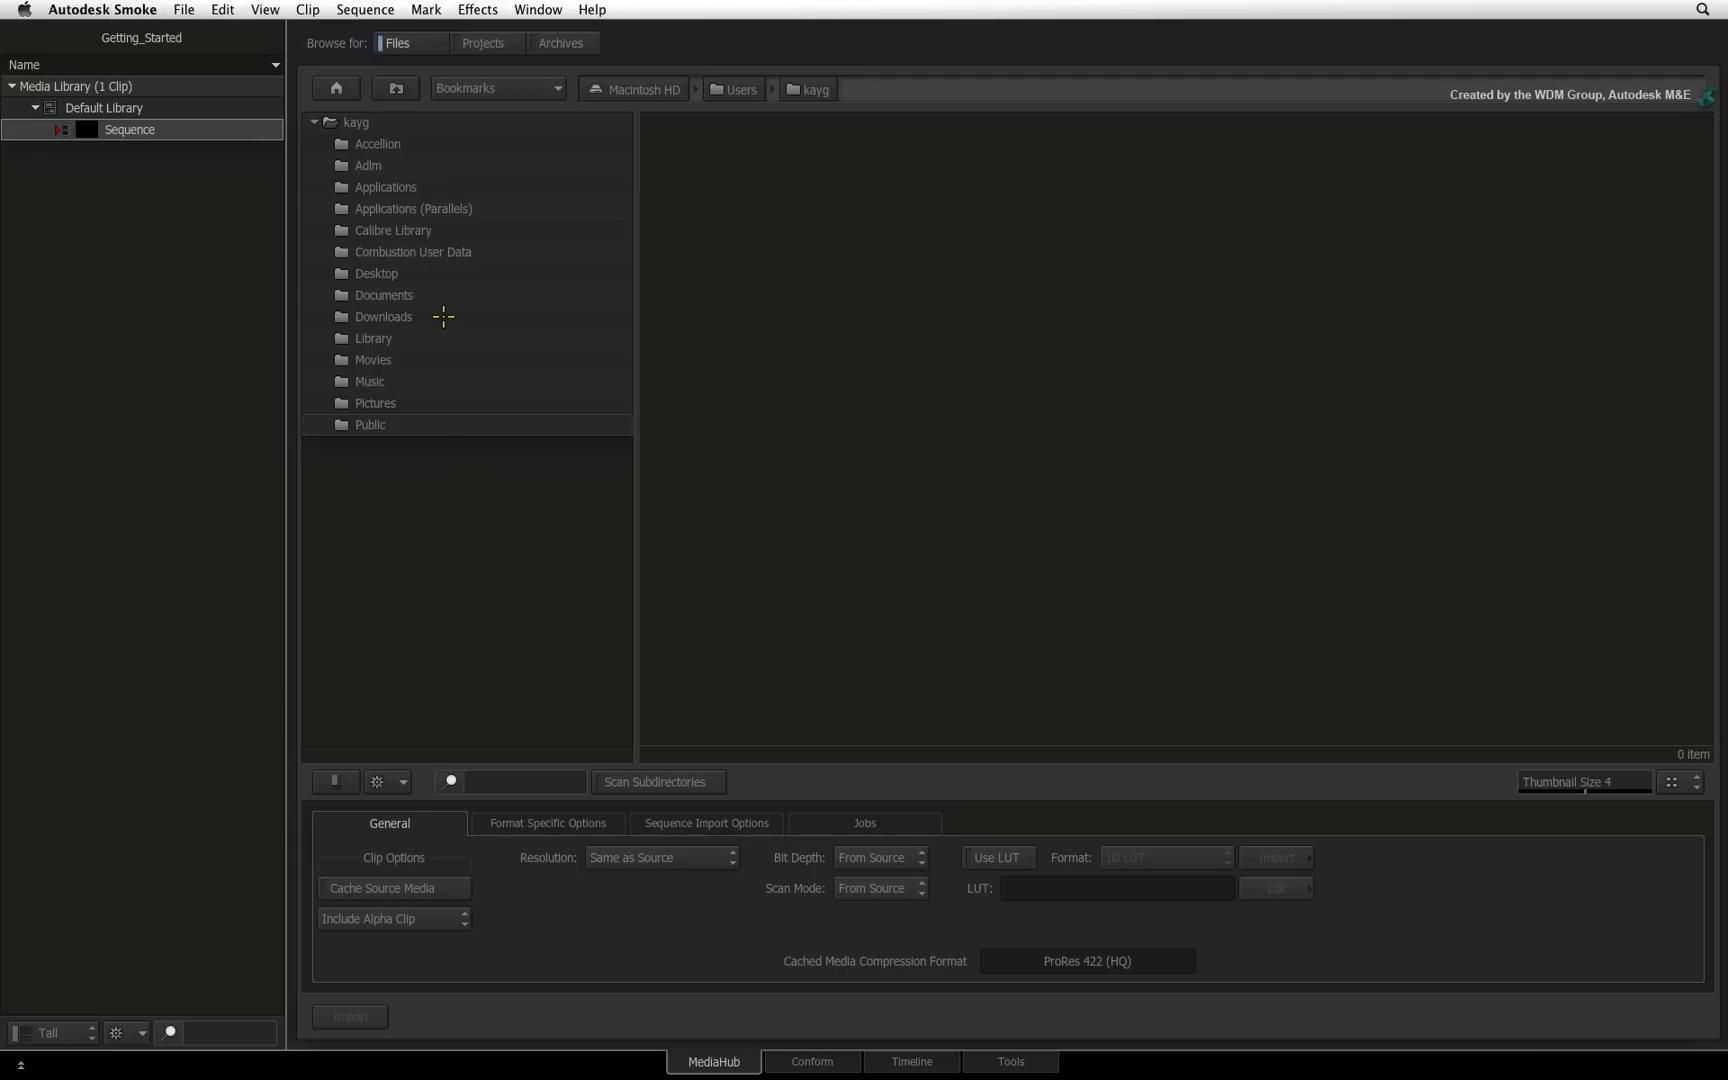
{"action": "left_click", "coordinate": [336, 88]}
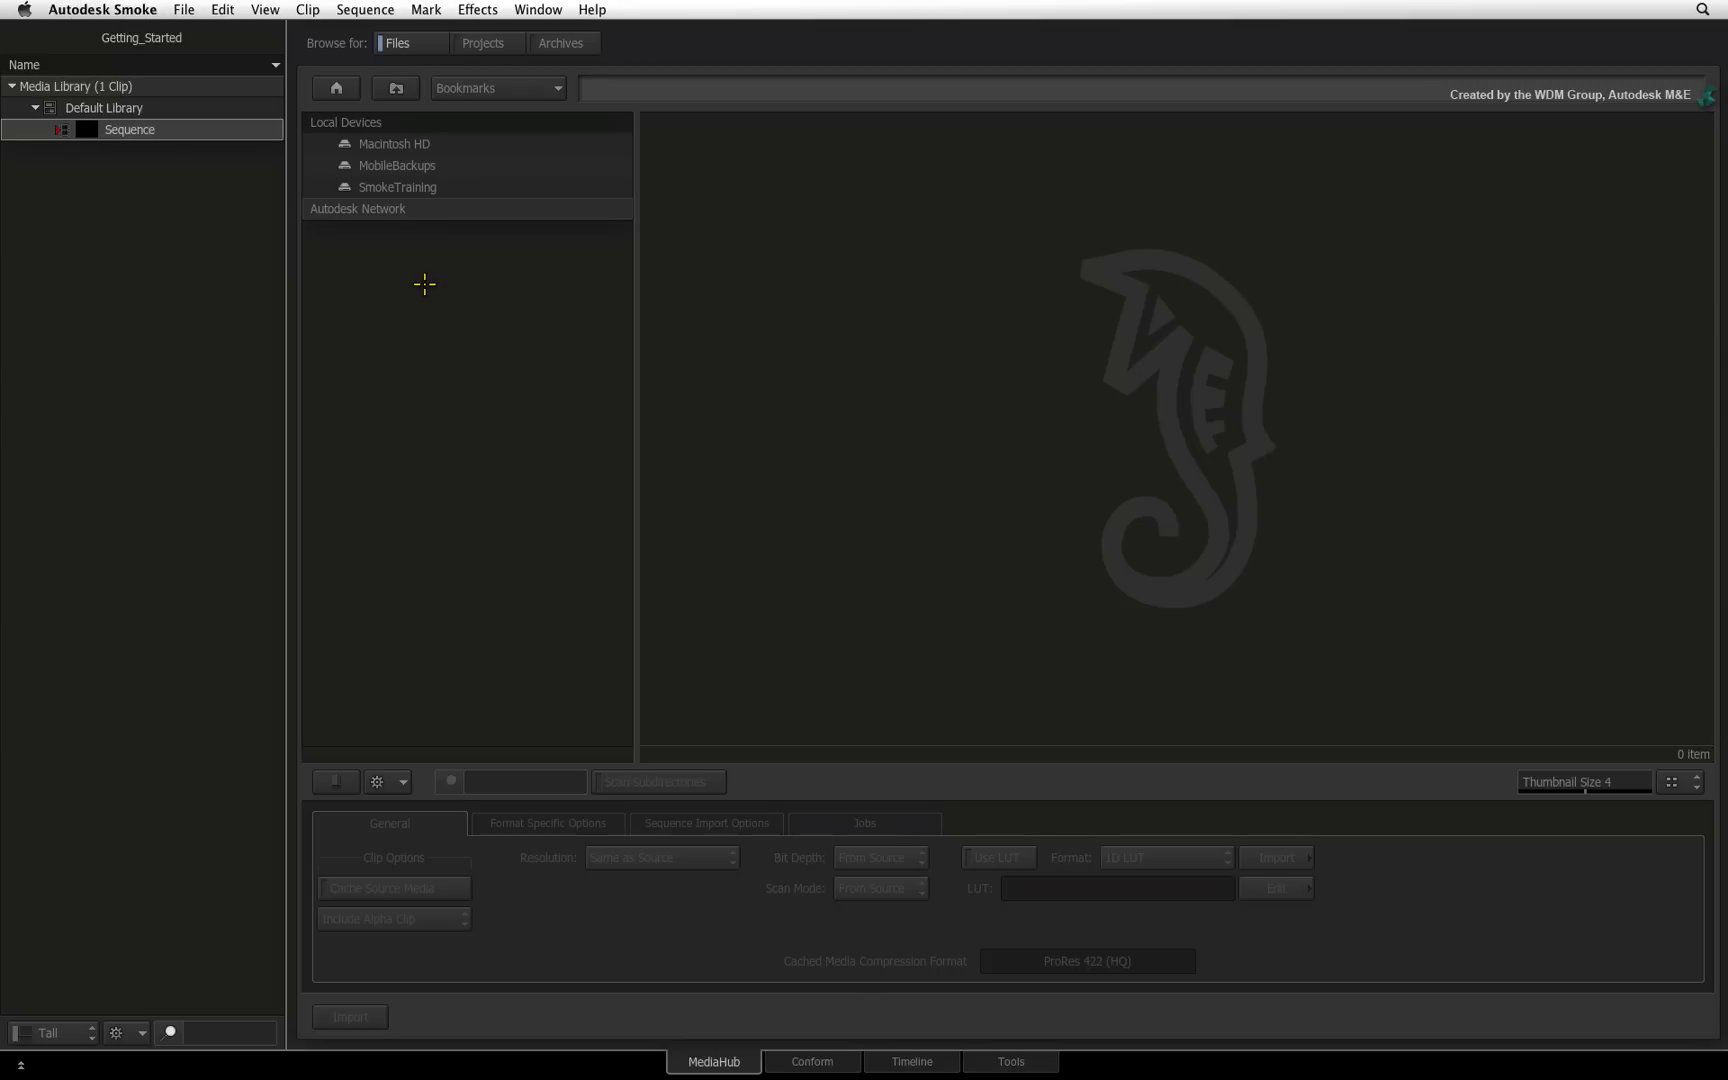
Browse SmokeTraining > Getting_Started_2013_ext1 > 001_The London Zone > XML_Conform_and_Media > Media.
{"action": "double_click", "coordinate": [409, 187]}
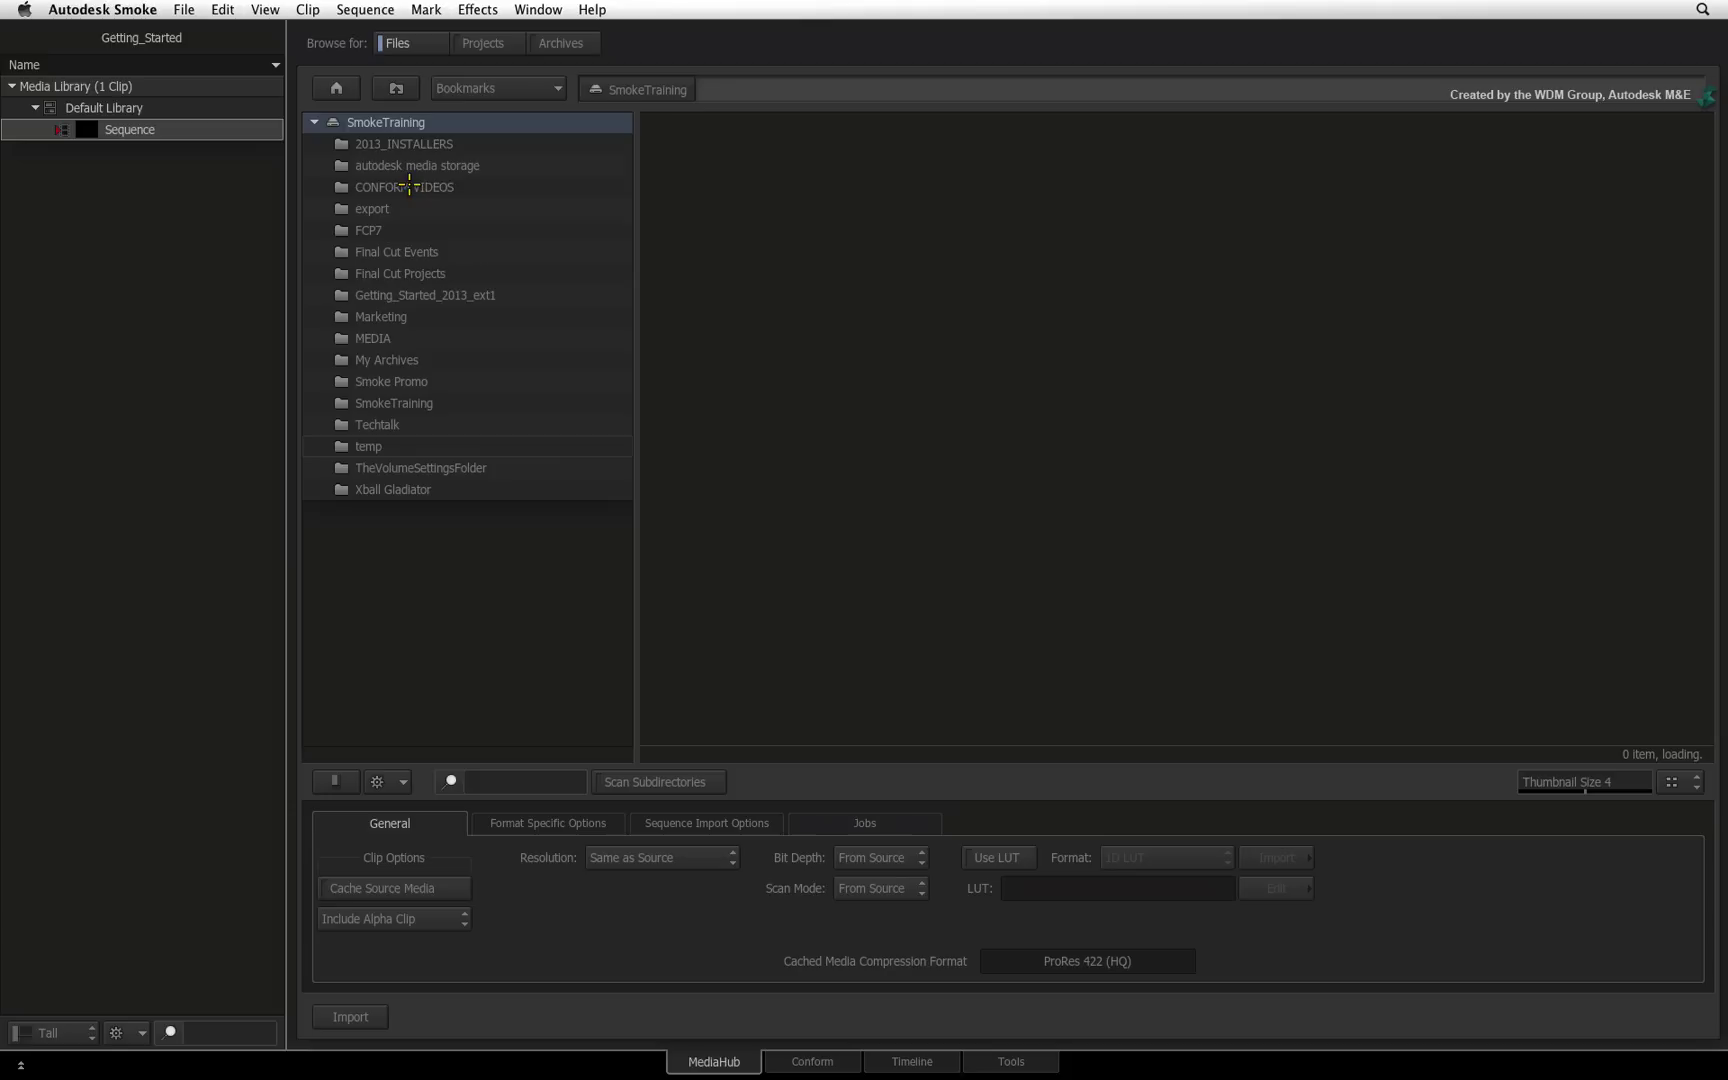
{"action": "double_click", "coordinate": [440, 295]}
{"action": "double_click", "coordinate": [417, 143]}
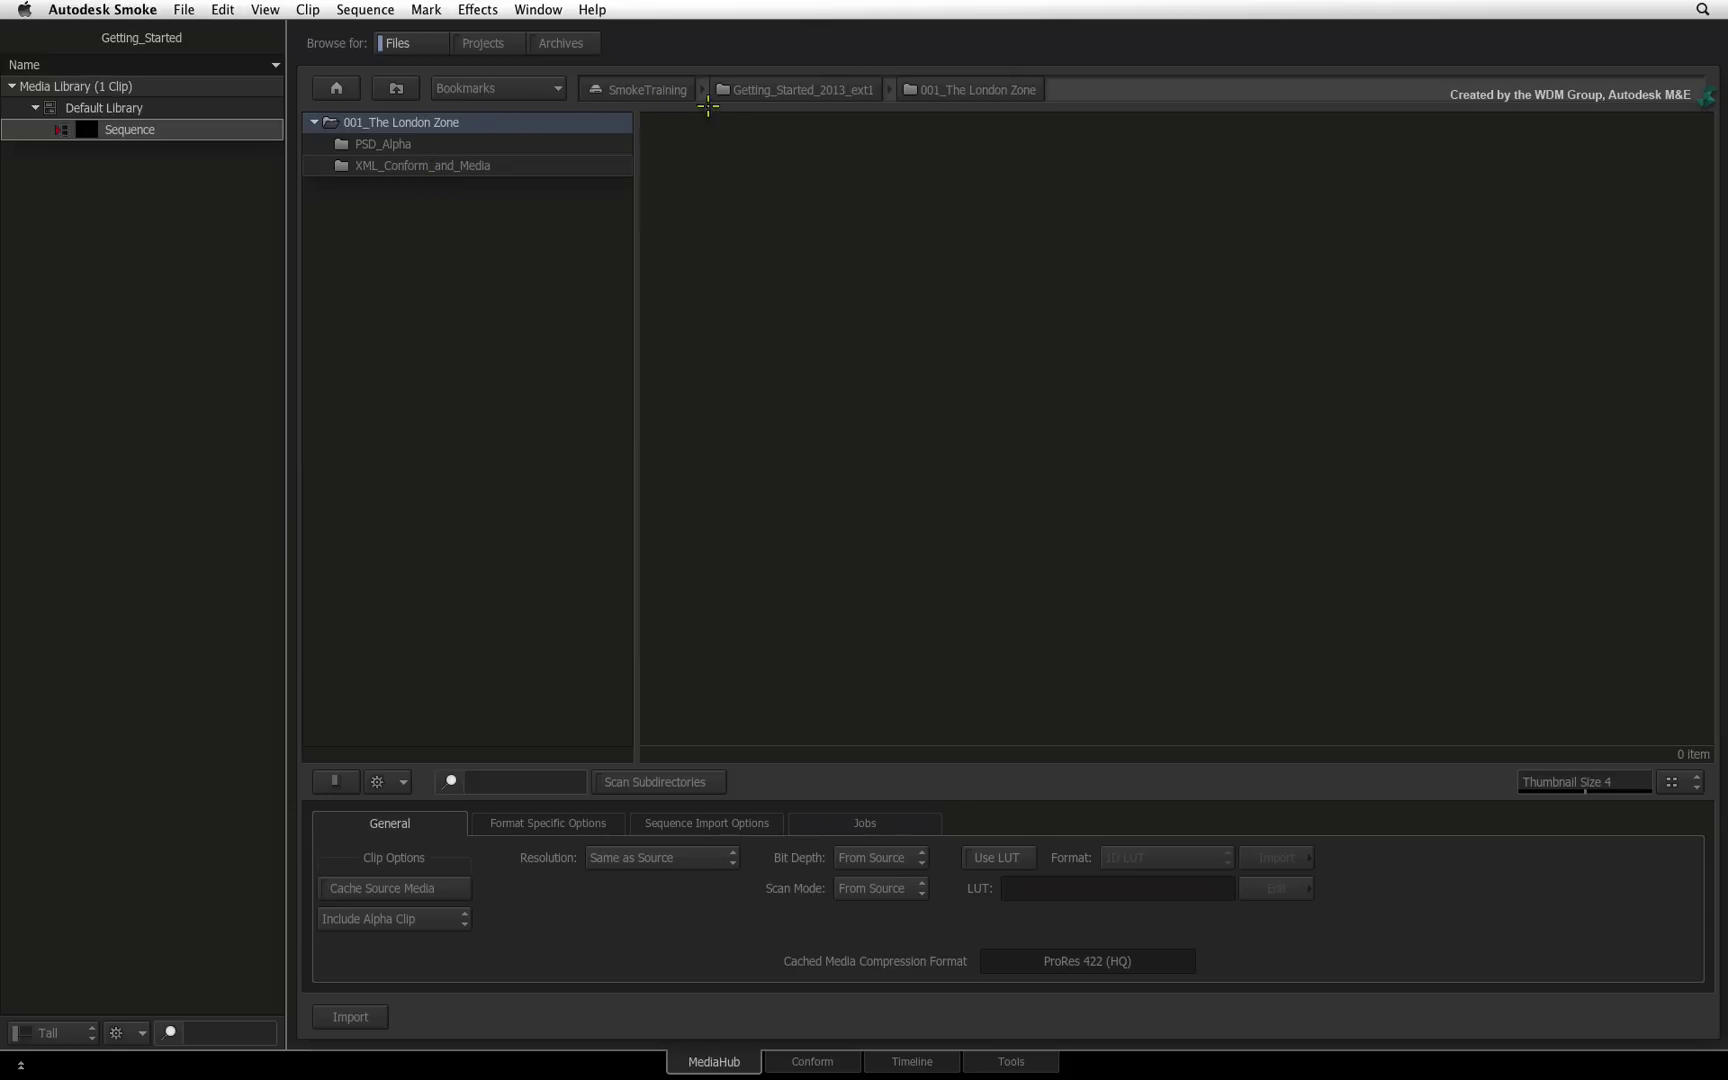
{"action": "left_click", "coordinate": [1008, 89]}
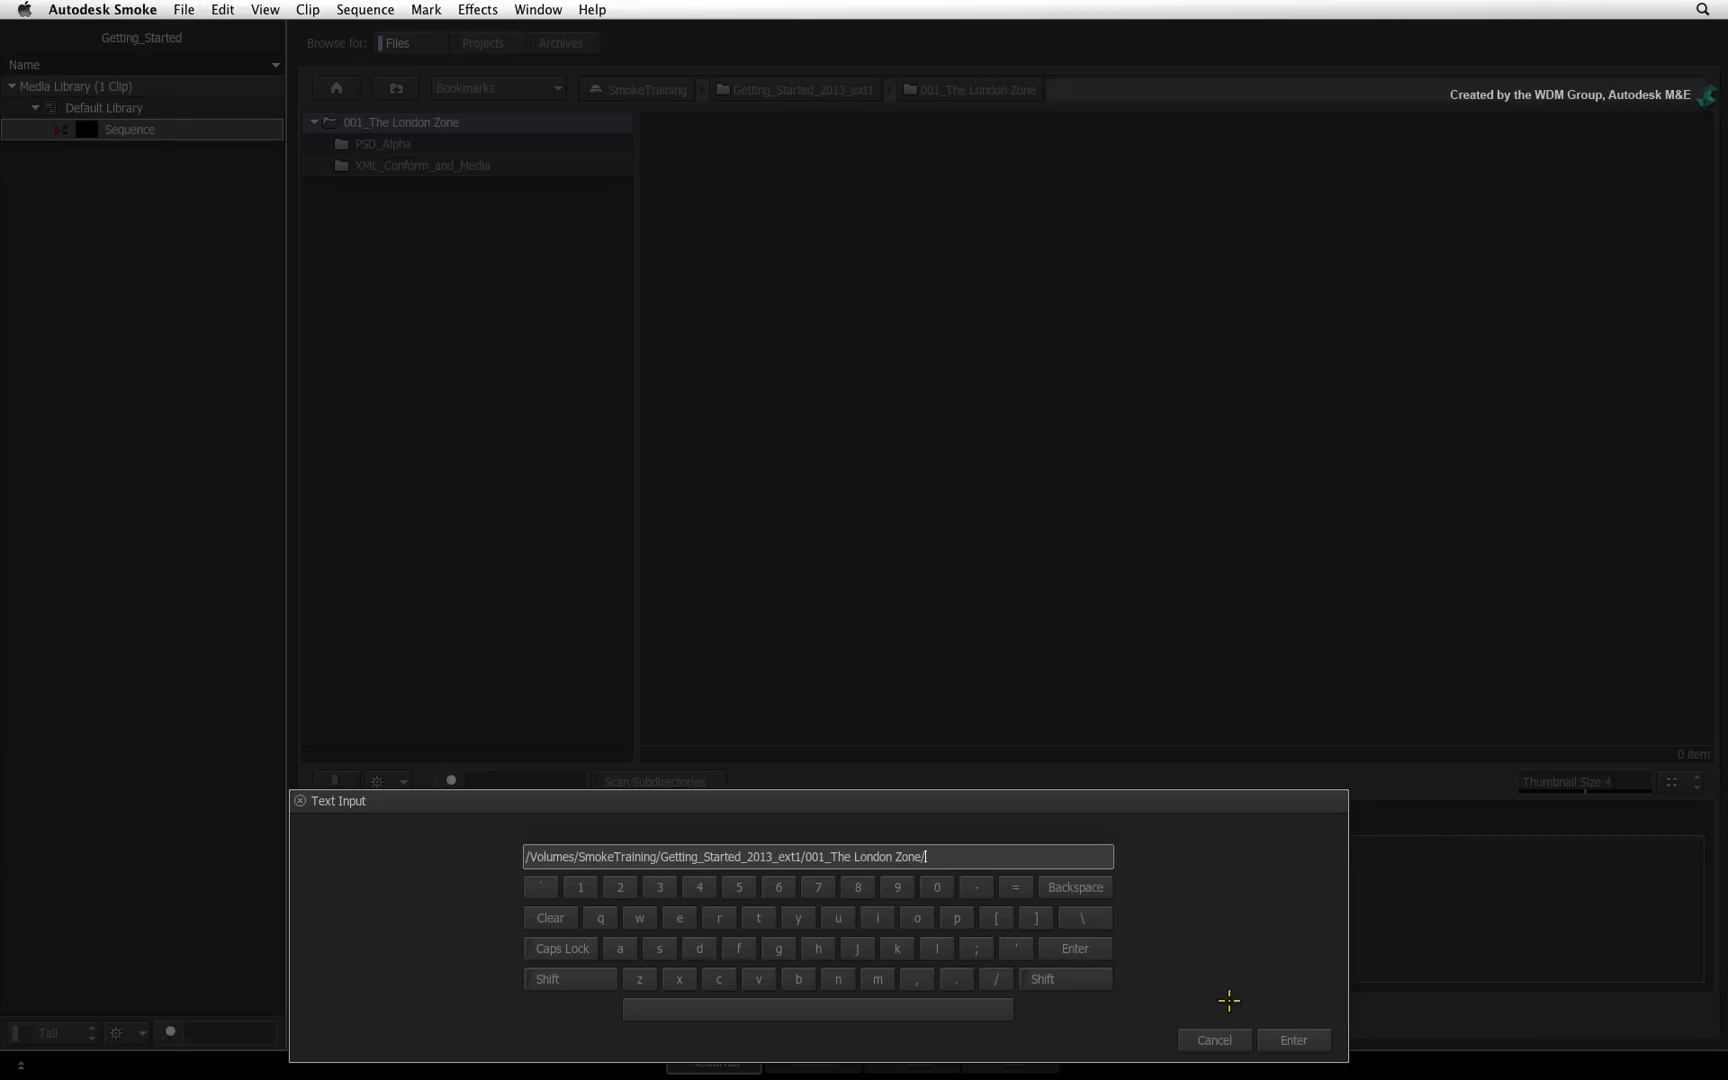
{"action": "left_click", "coordinate": [1199, 1040]}
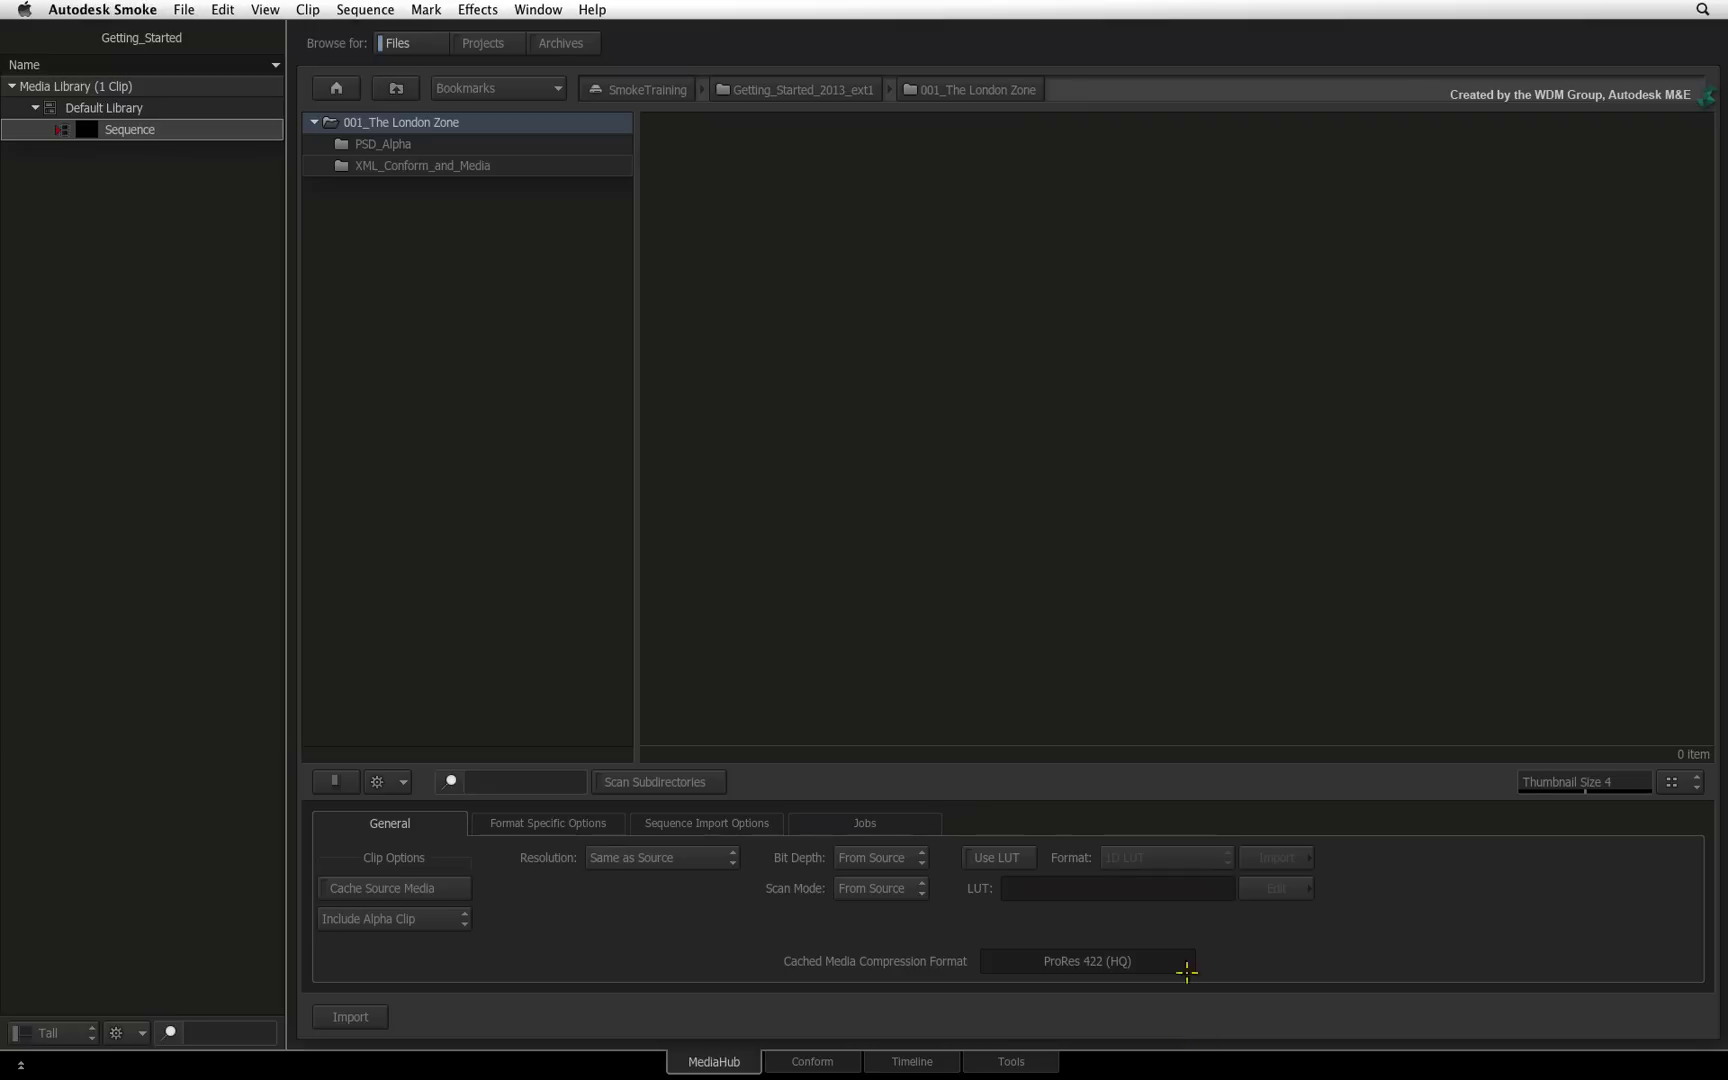
{"action": "double_click", "coordinate": [389, 164]}
{"action": "double_click", "coordinate": [388, 147]}
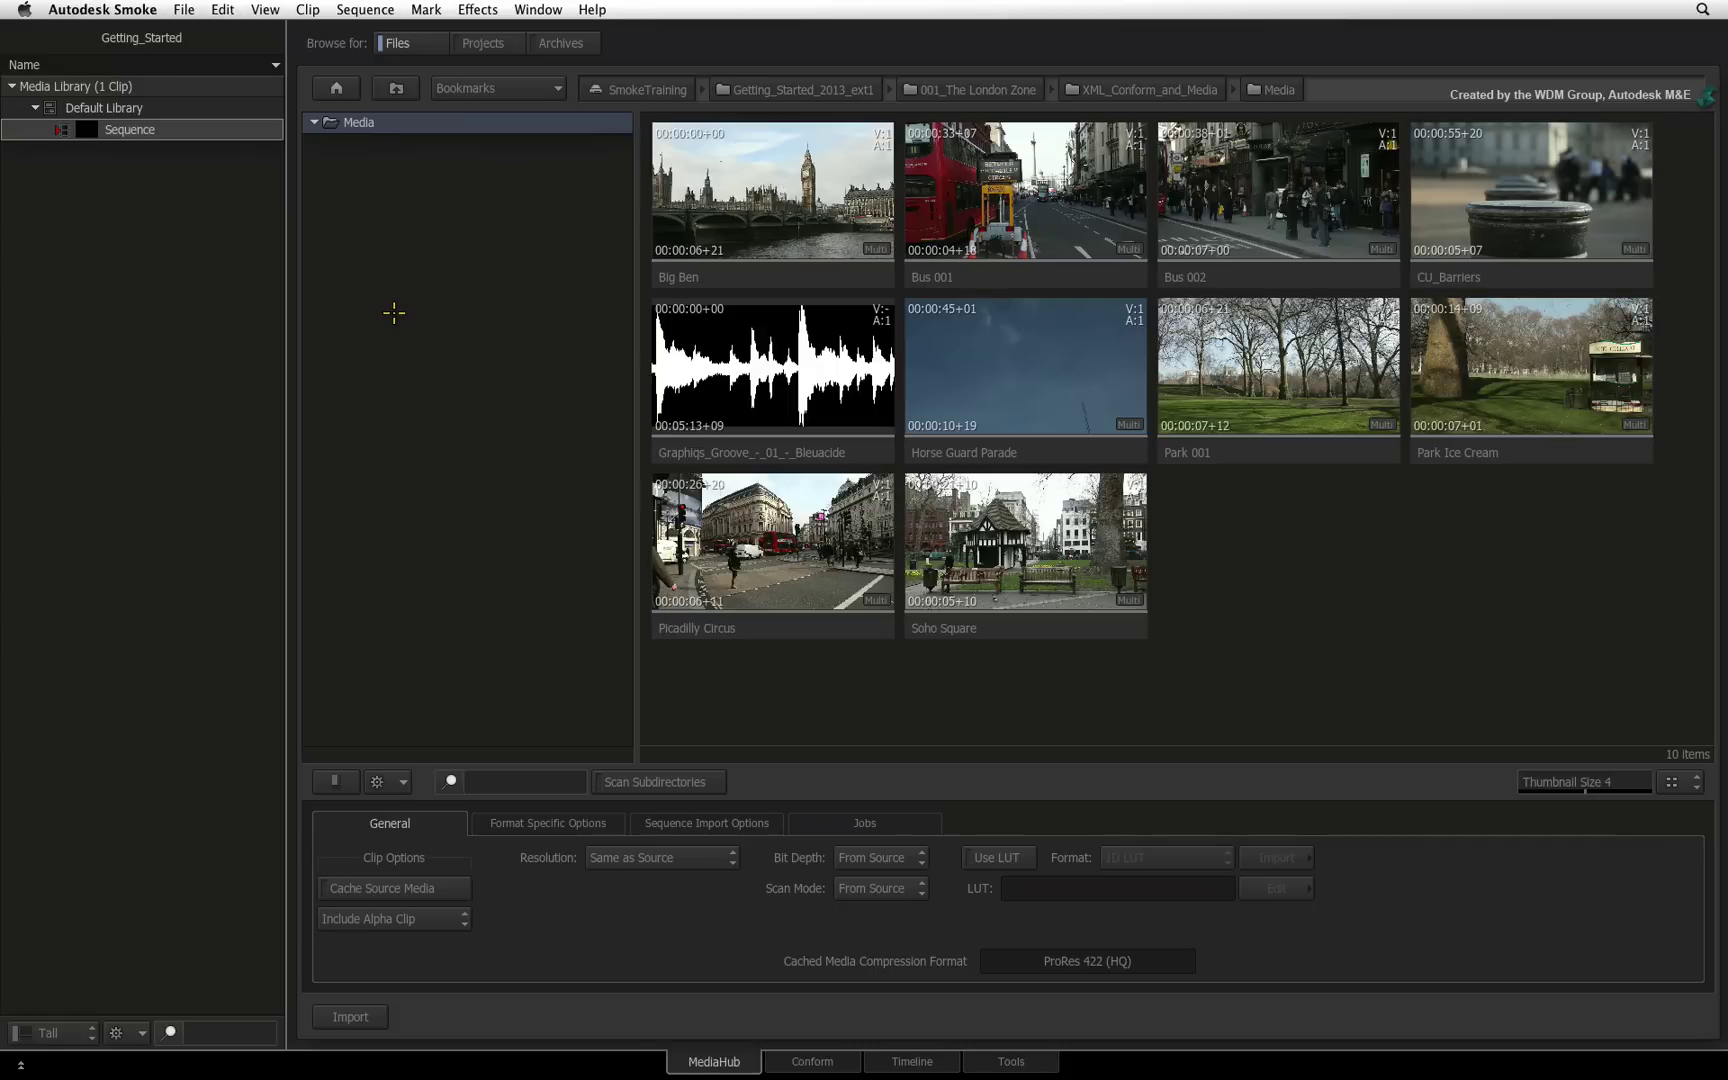
Jump to the User Home bookmark, then back to the bookmarked Media folder.
{"action": "left_click", "coordinate": [524, 89]}
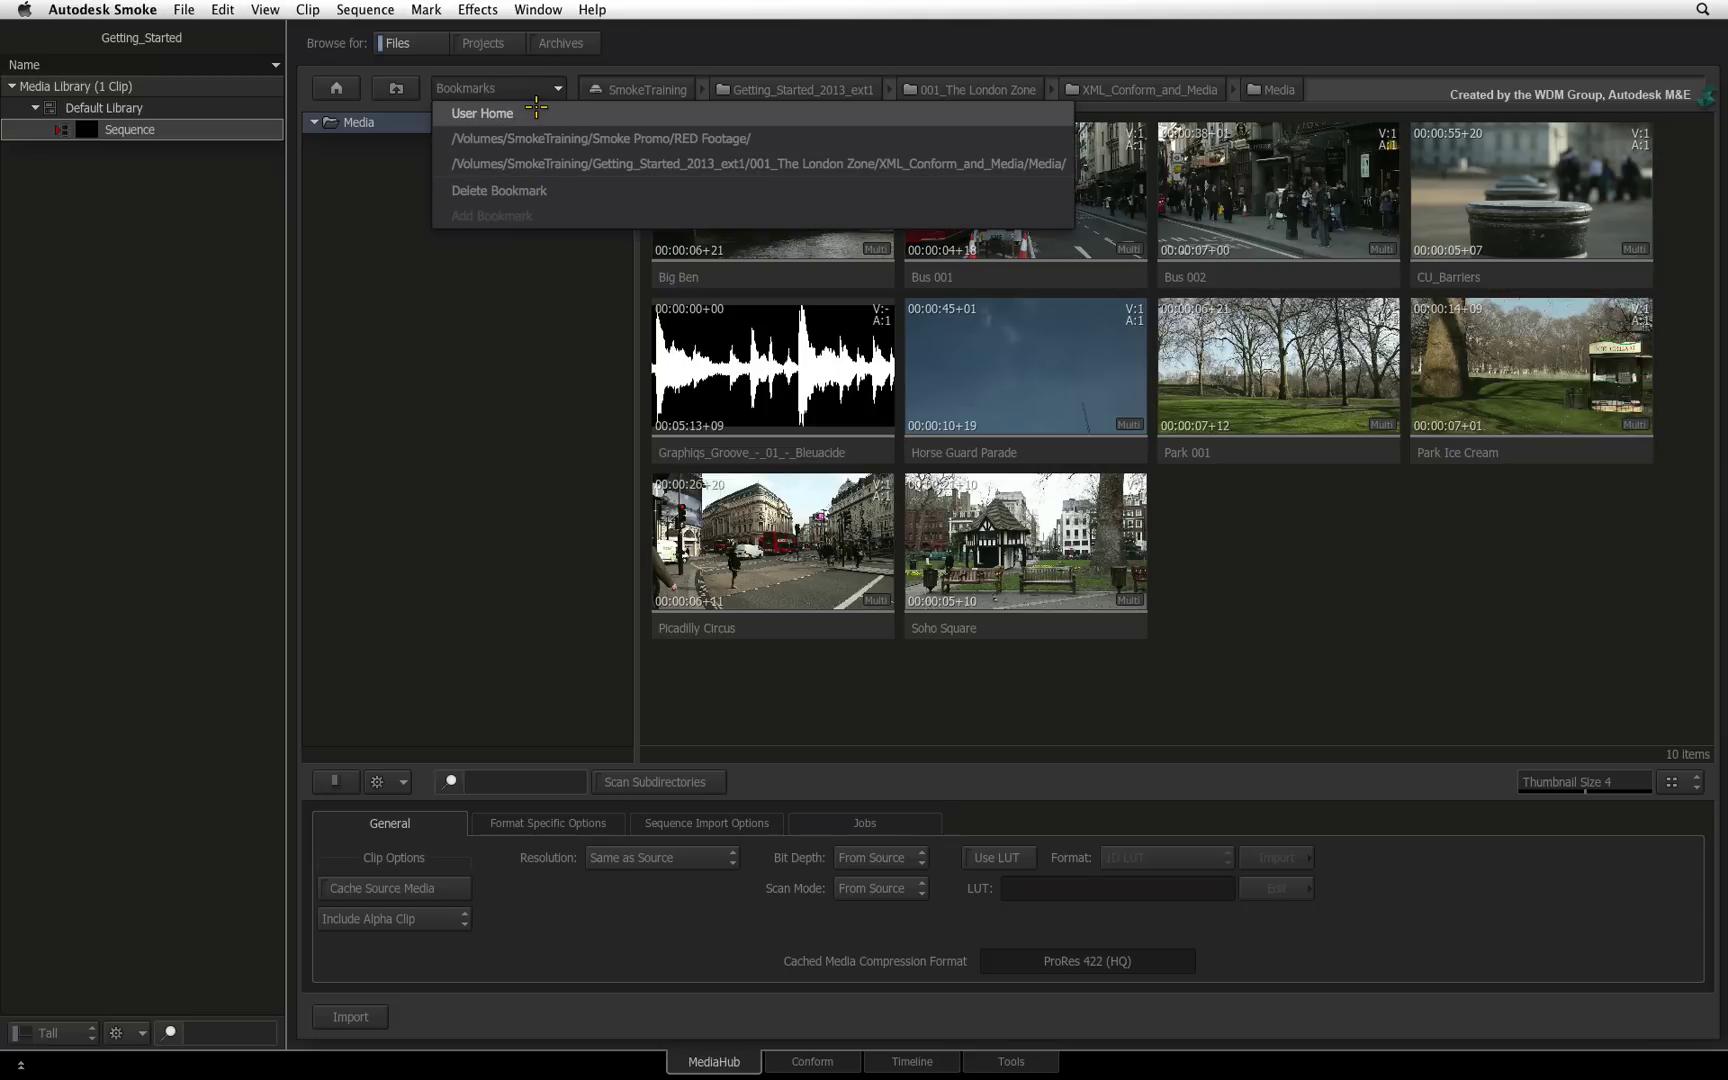
{"action": "left_click", "coordinate": [536, 110]}
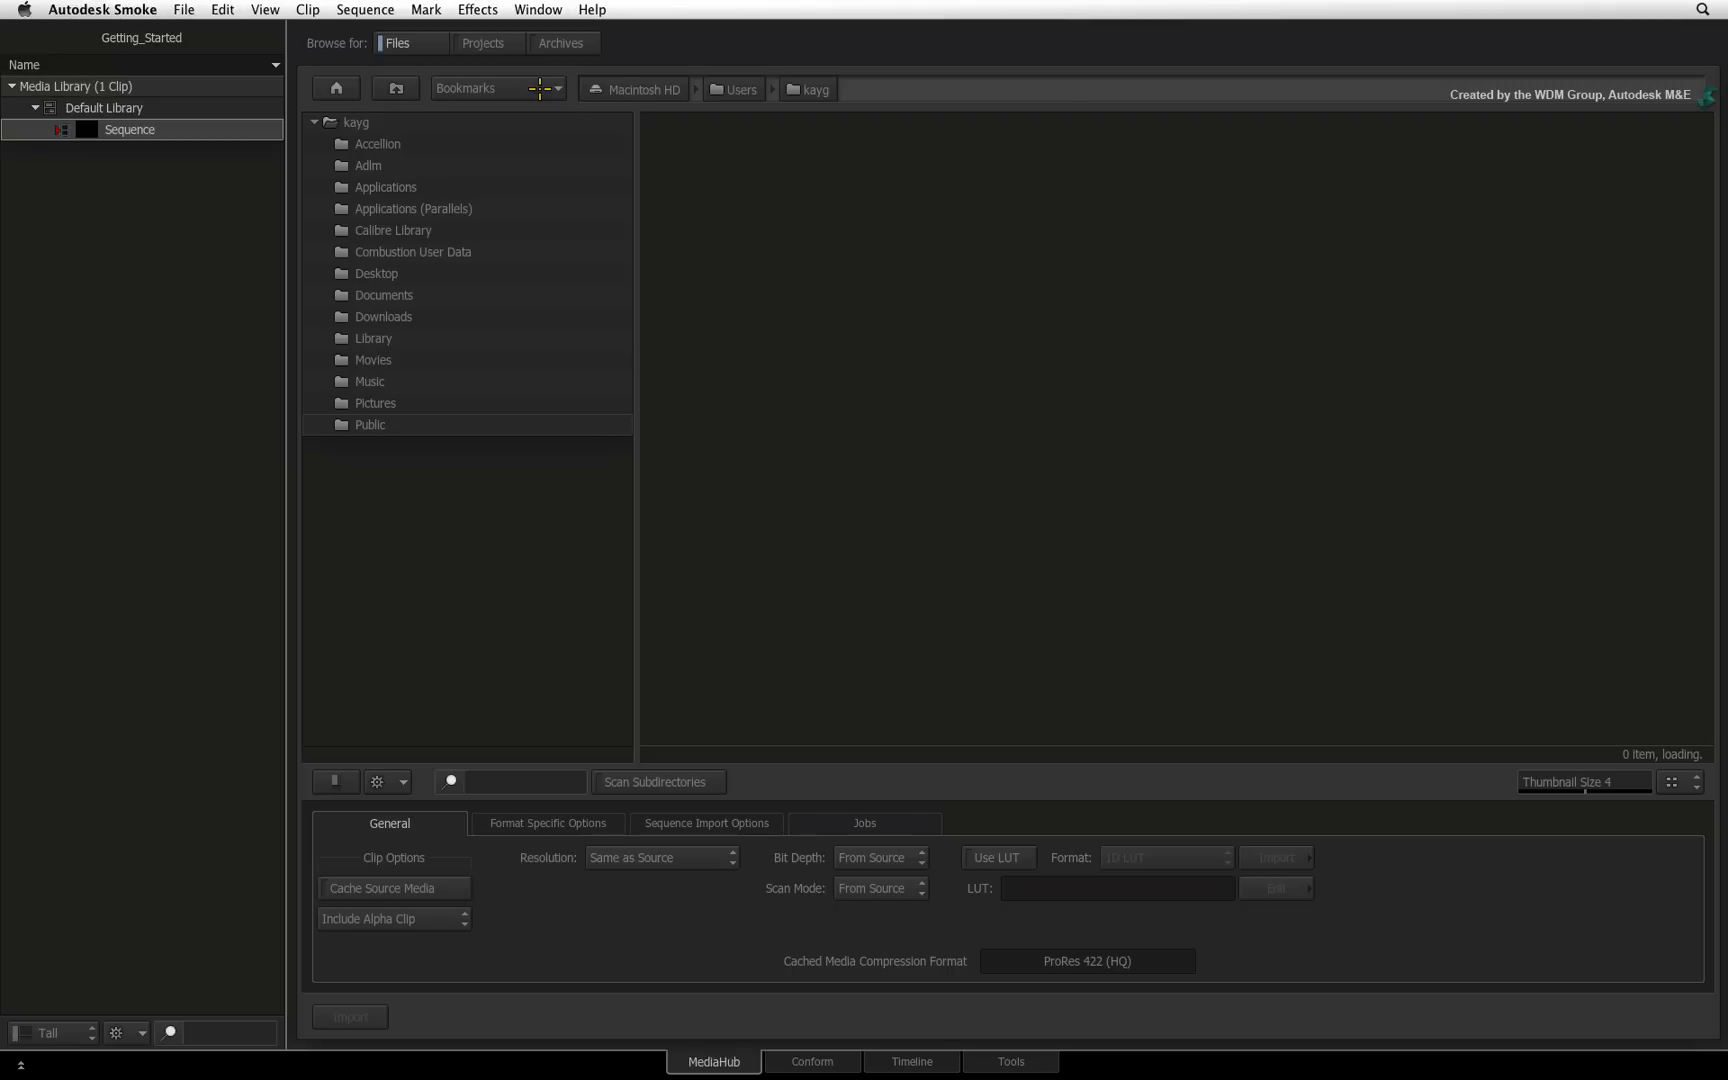
{"action": "left_click", "coordinate": [540, 88]}
{"action": "left_click", "coordinate": [540, 162]}
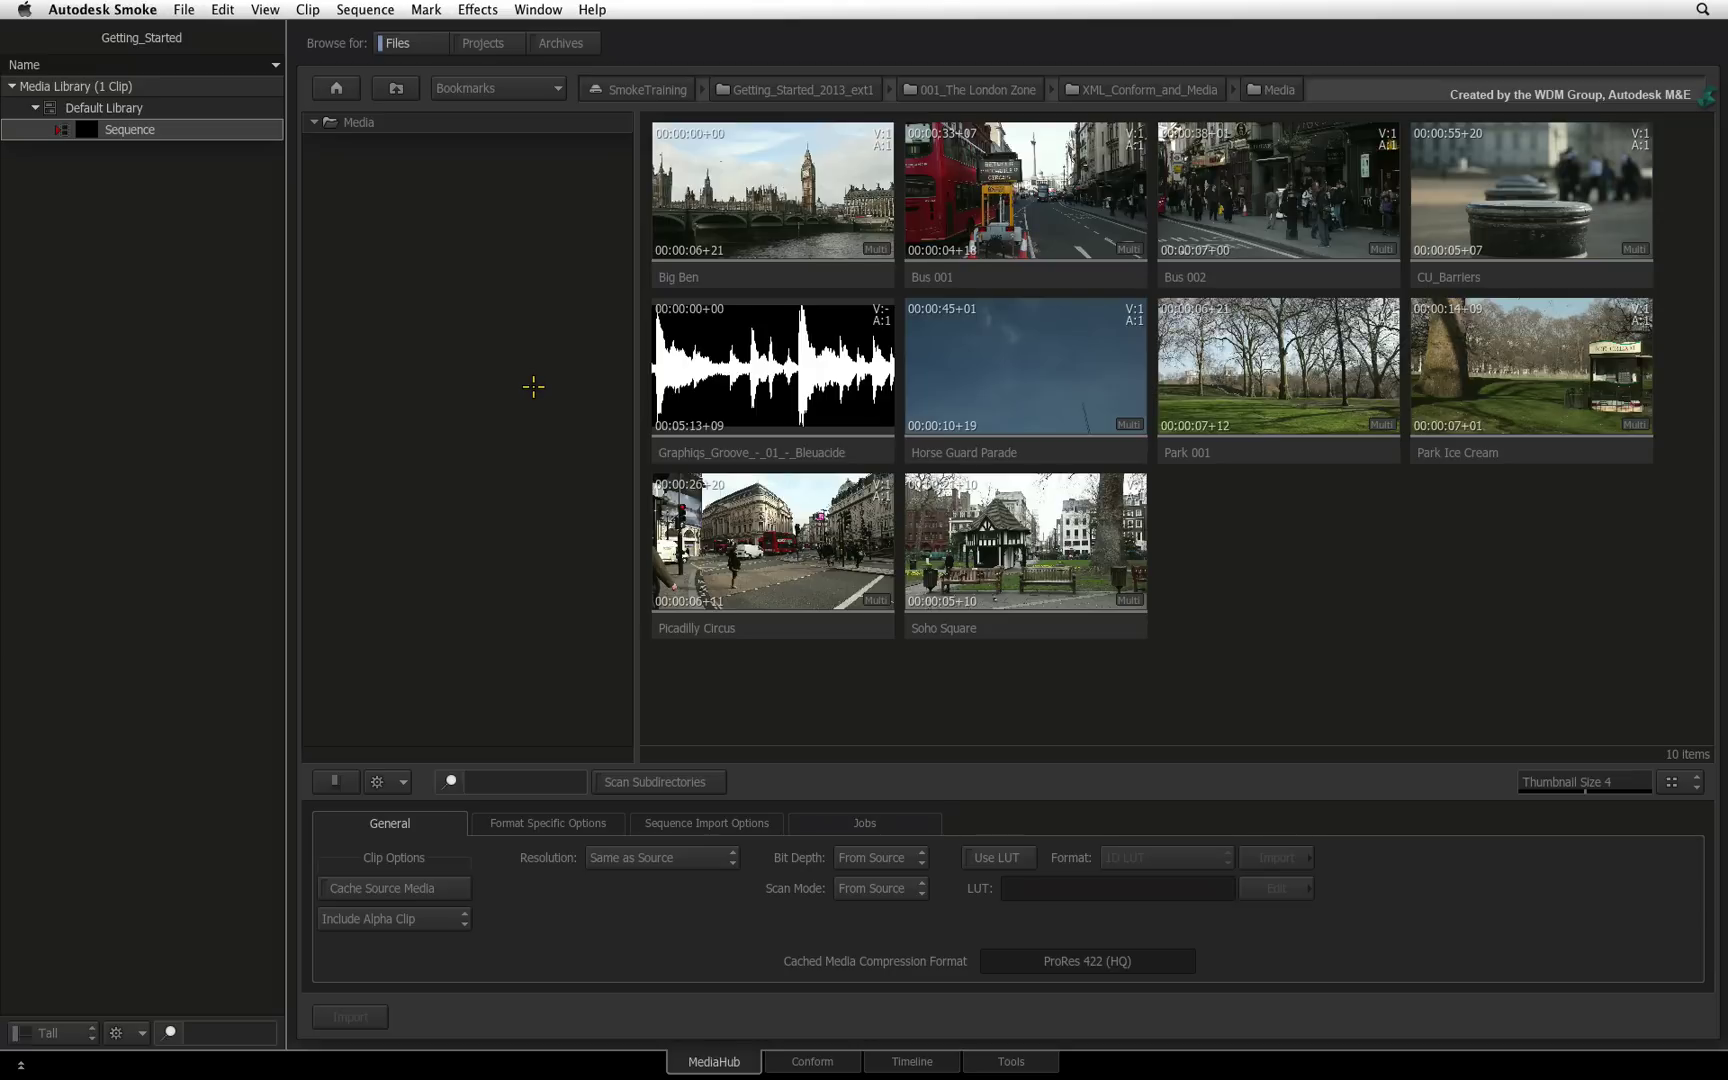
Select the Big Ben clip among the London Zone thumbnails.
{"action": "left_click", "coordinate": [717, 278]}
{"action": "left_click", "coordinate": [1012, 265]}
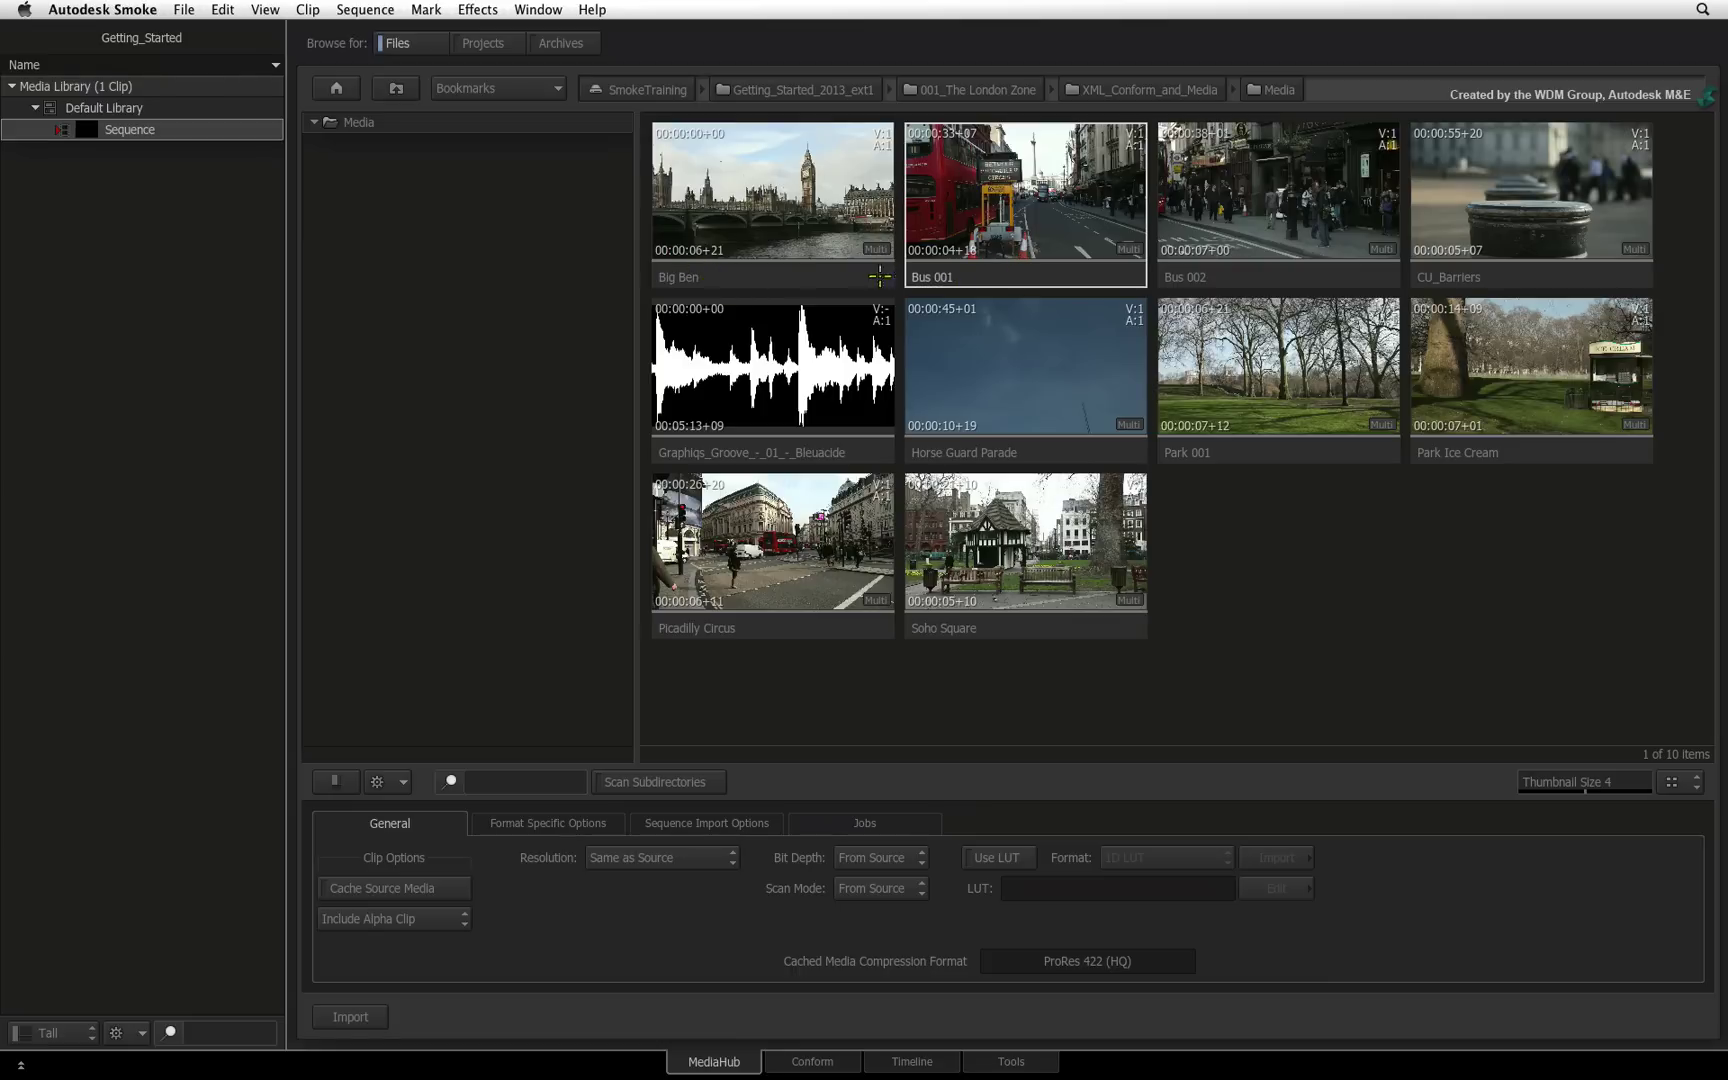
{"action": "left_click", "coordinate": [817, 265]}
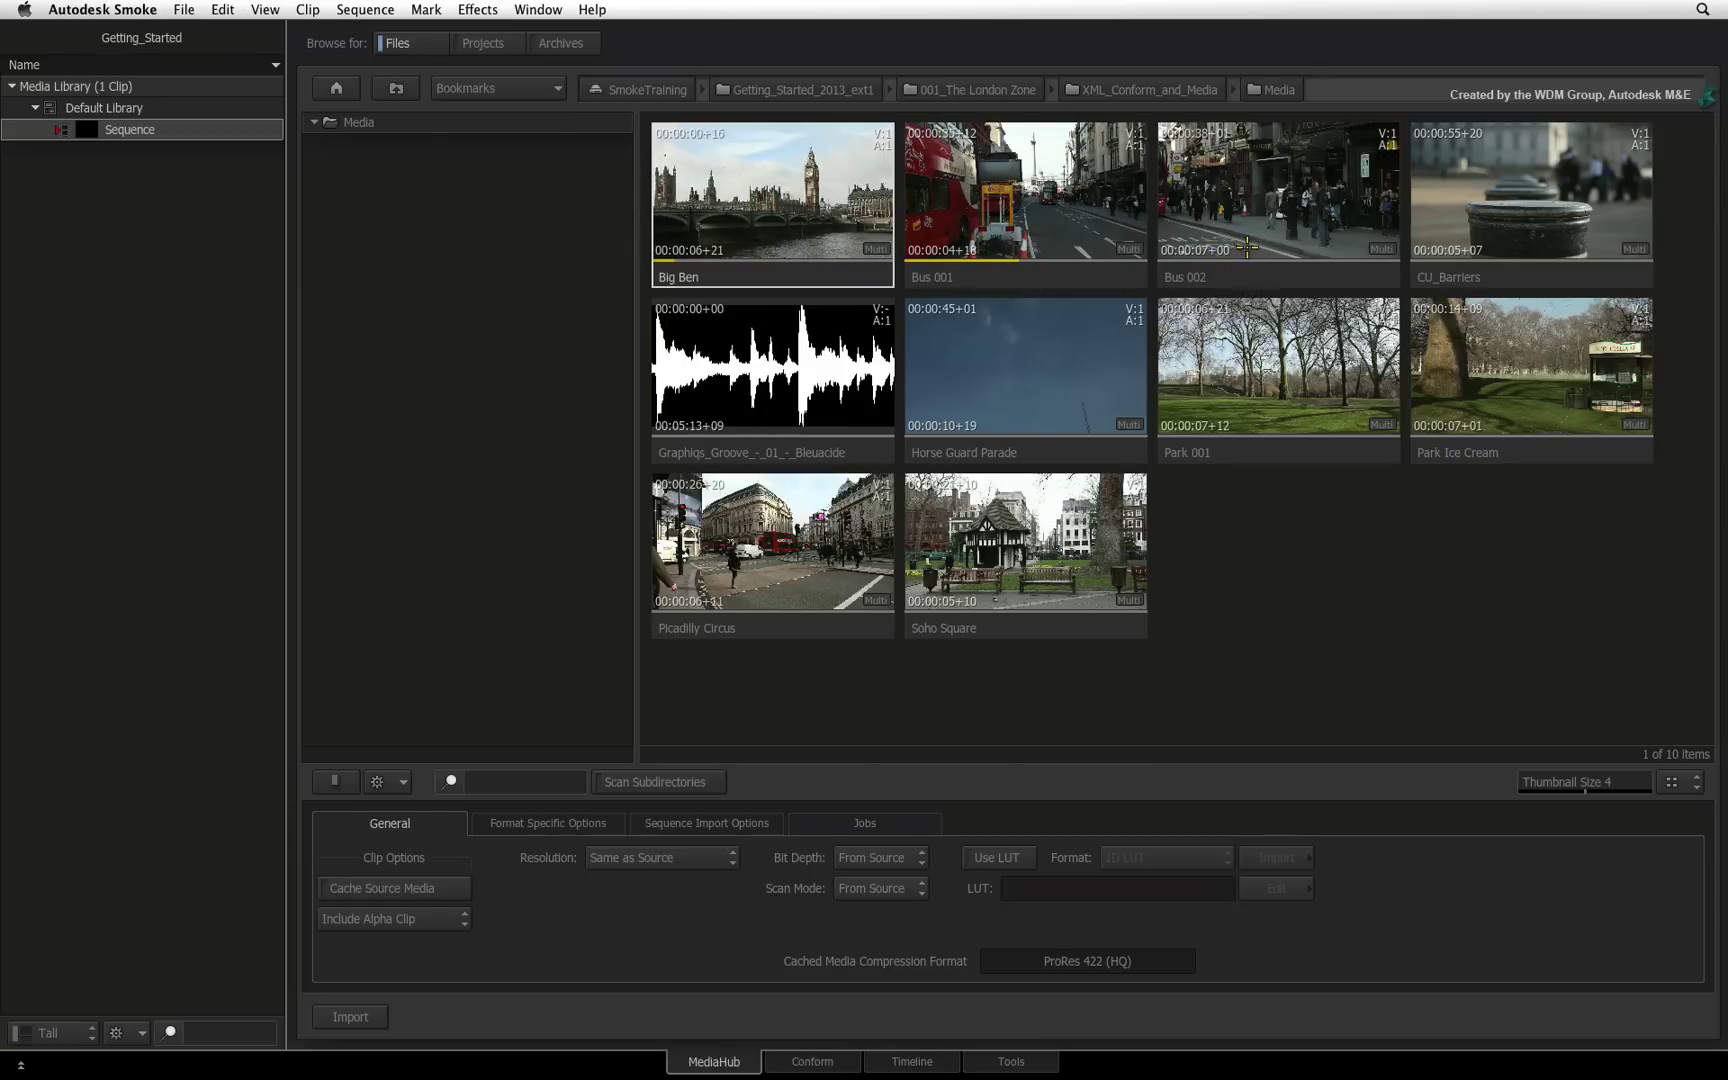
Preview Big Ben and mark In at 00:00:01+13 and Out at 00:00:01+20.
{"action": "double_click", "coordinate": [846, 271]}
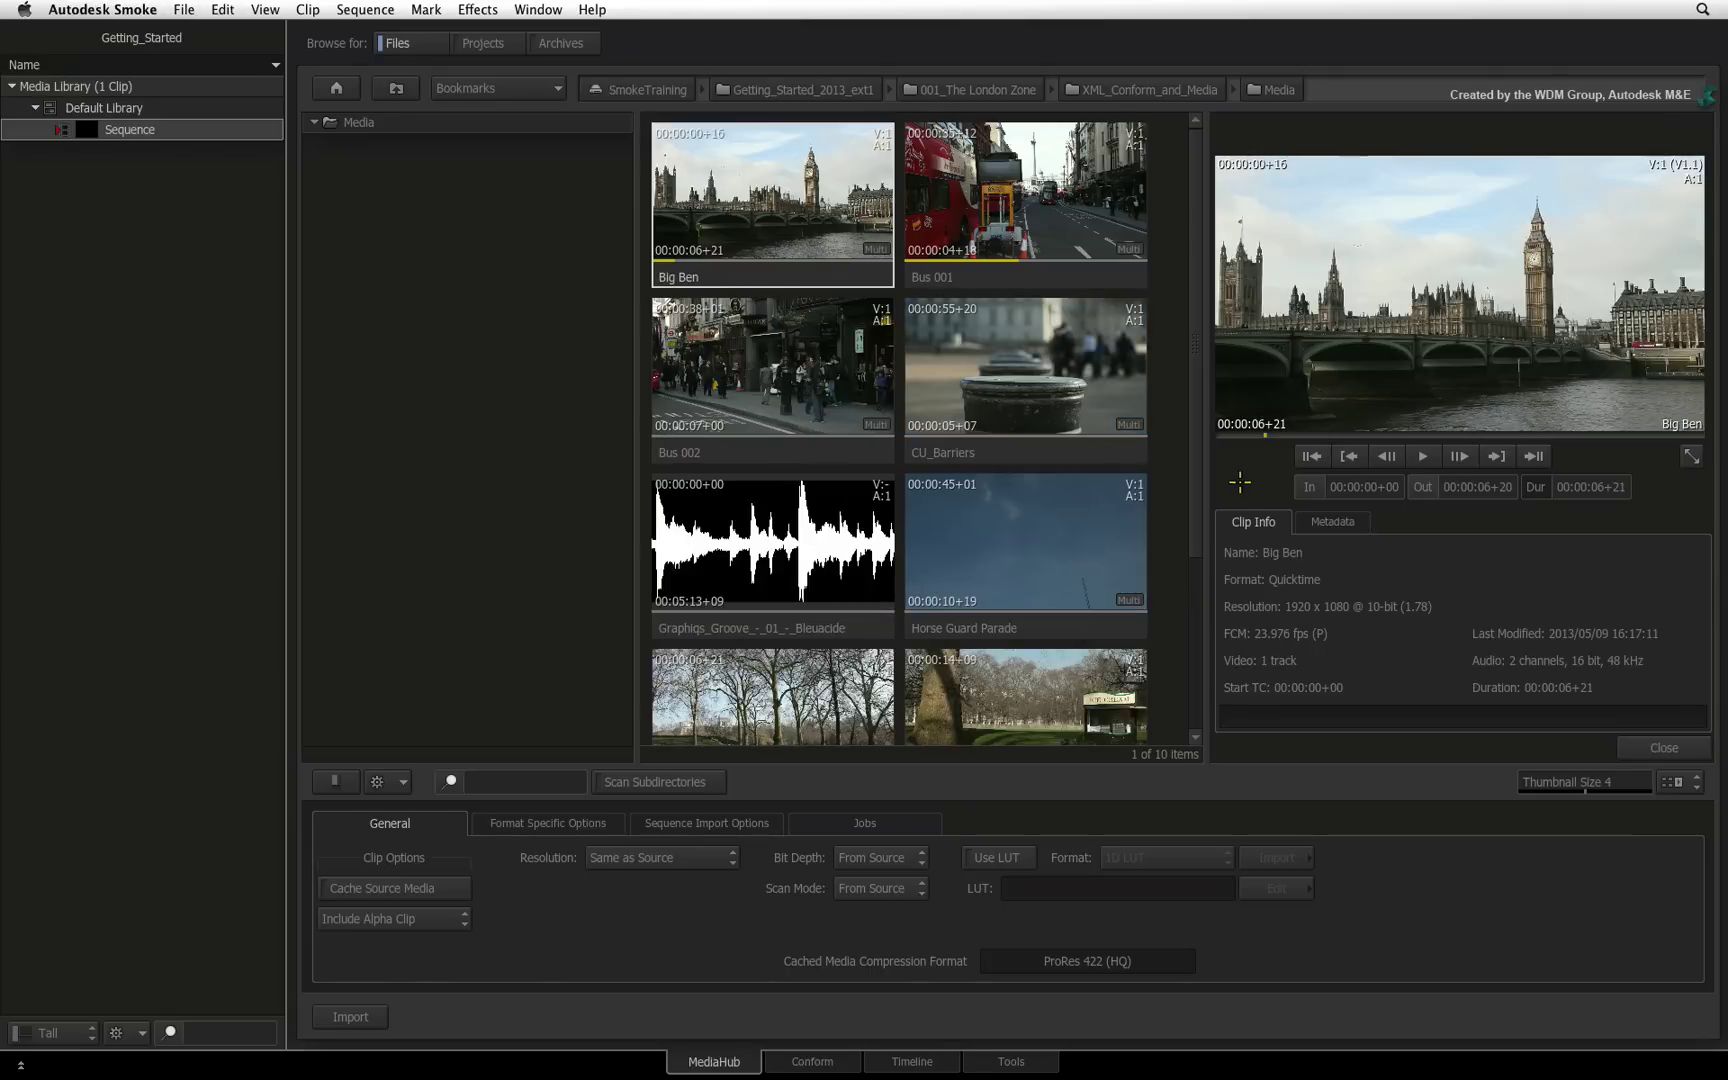
{"action": "mouse_move", "coordinate": [1270, 432]}
{"action": "left_mouse_down"}
{"action": "mouse_move", "coordinate": [1334, 413]}
{"action": "mouse_move", "coordinate": [1283, 432]}
{"action": "left_mouse_up"}
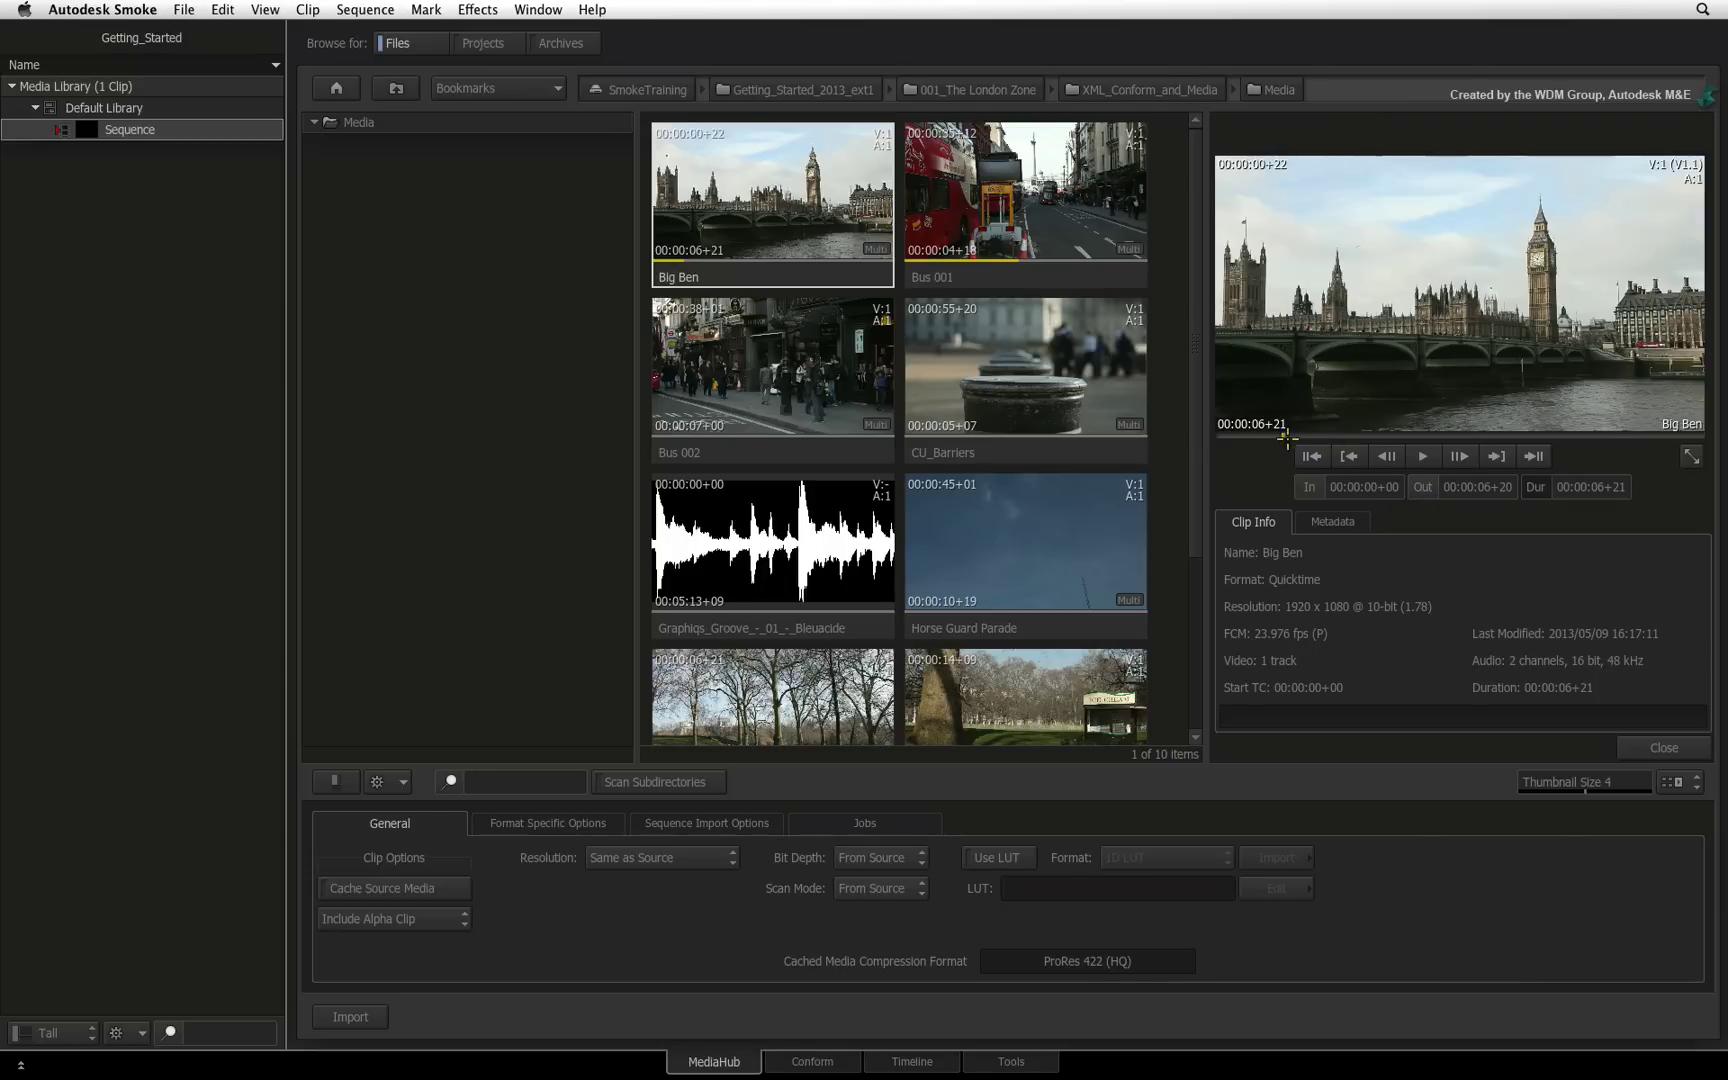
{"action": "left_click", "coordinate": [1289, 437]}
{"action": "left_click_drag", "start_coordinate": [1283, 435], "coordinate": [1373, 434]}
{"action": "left_click", "coordinate": [1310, 486]}
{"action": "left_click", "coordinate": [1425, 486]}
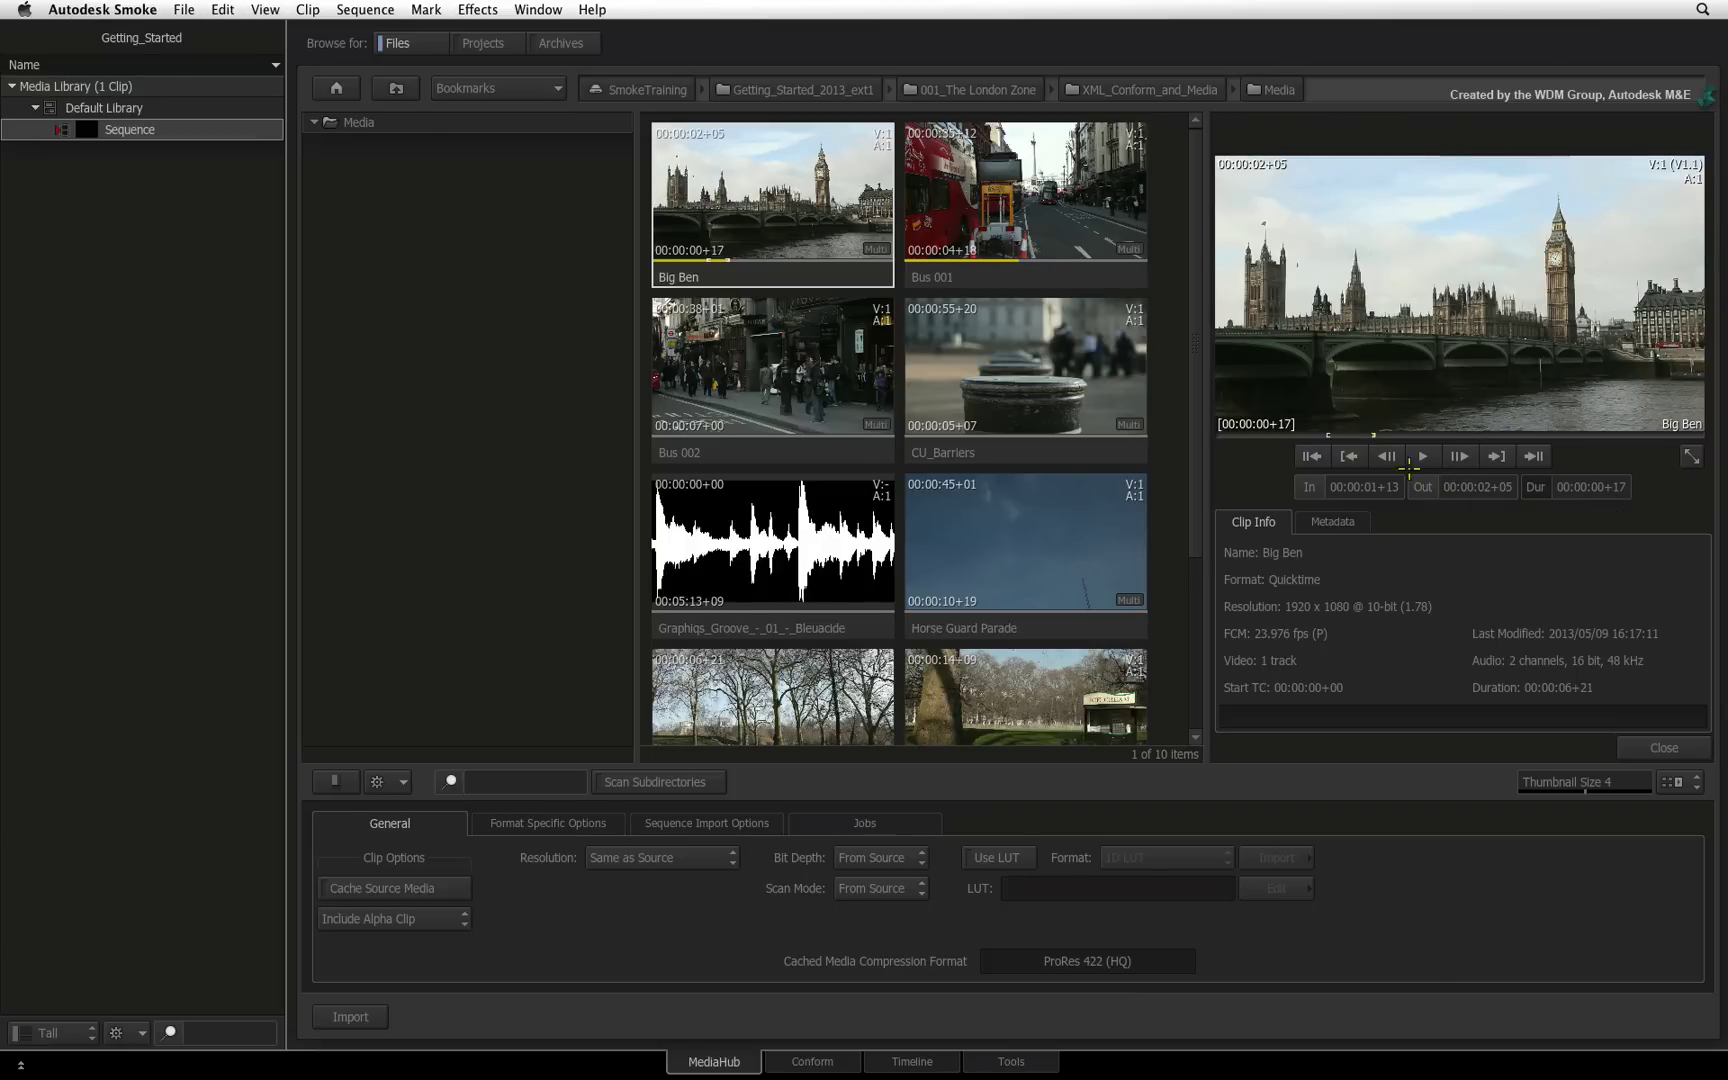
{"action": "left_click", "coordinate": [1348, 436]}
{"action": "left_click_drag", "start_coordinate": [1348, 436], "coordinate": [1347, 436]}
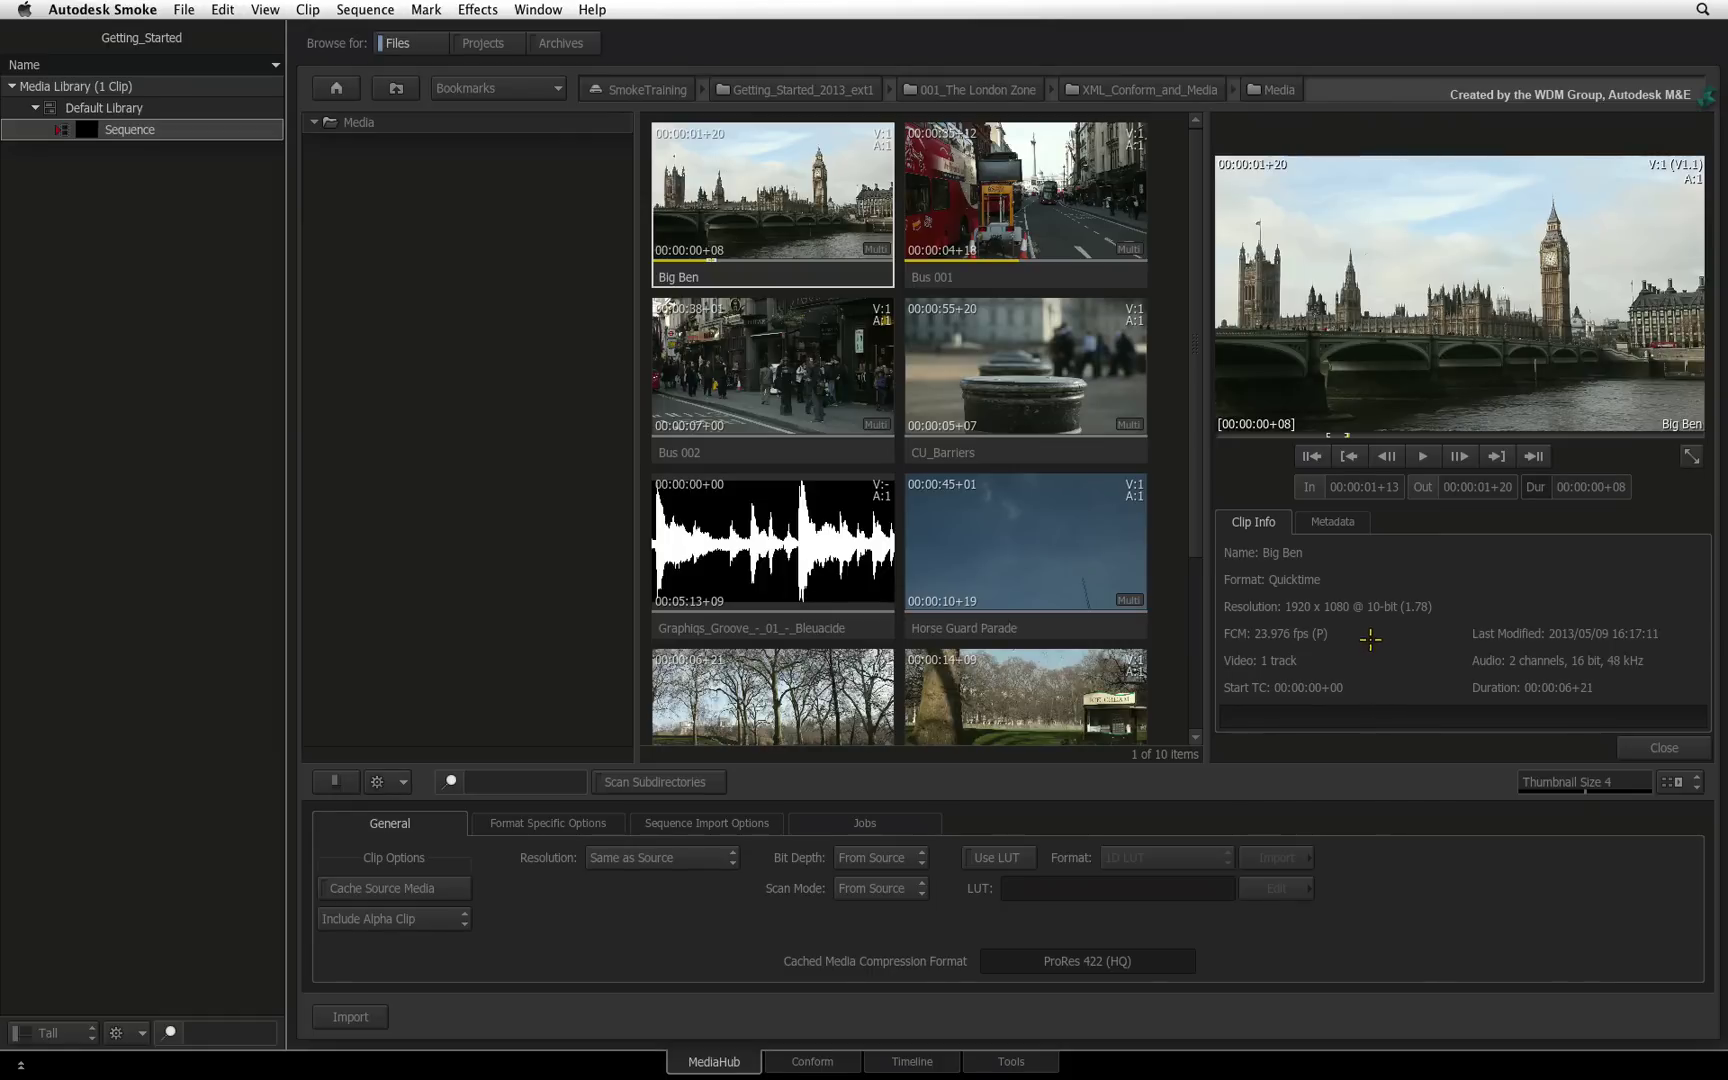
Review Big Ben's metadata, then go to the Smoke Promo RED Footage bookmark.
{"action": "left_click", "coordinate": [1360, 521]}
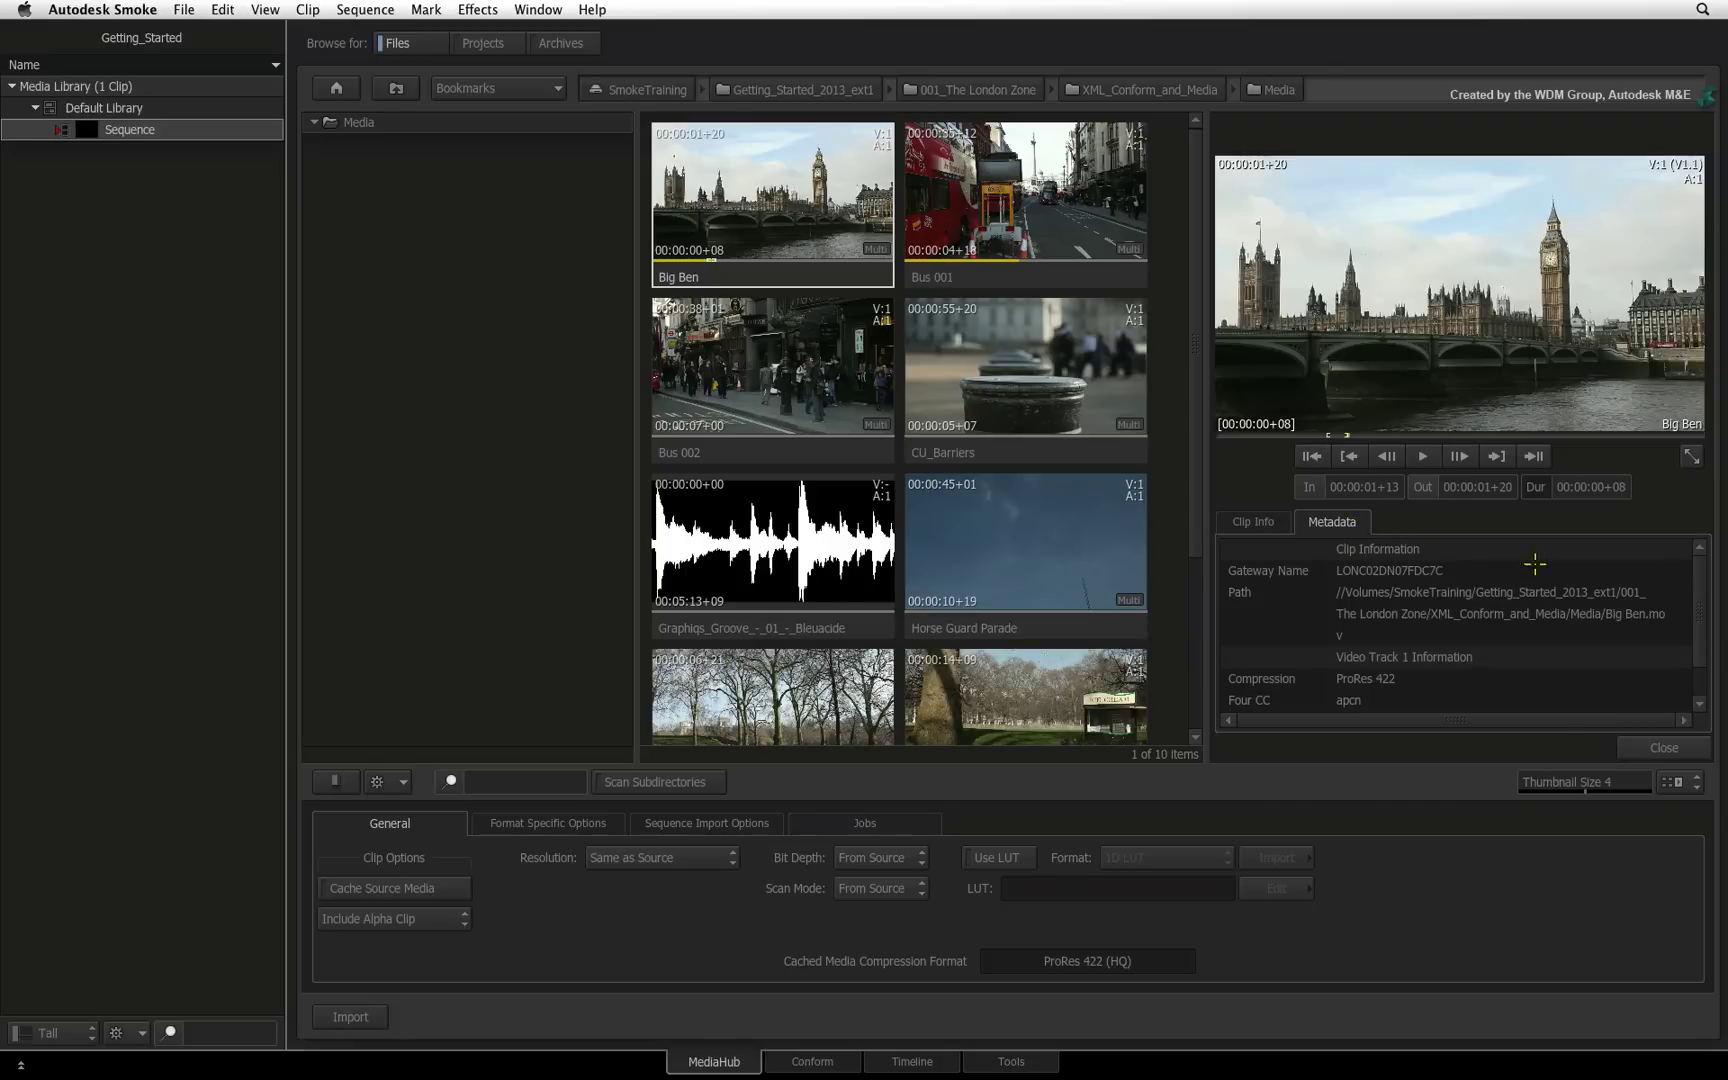
{"action": "scroll", "coordinate": [1704, 600], "scroll_direction": "down", "scroll_amount": 2}
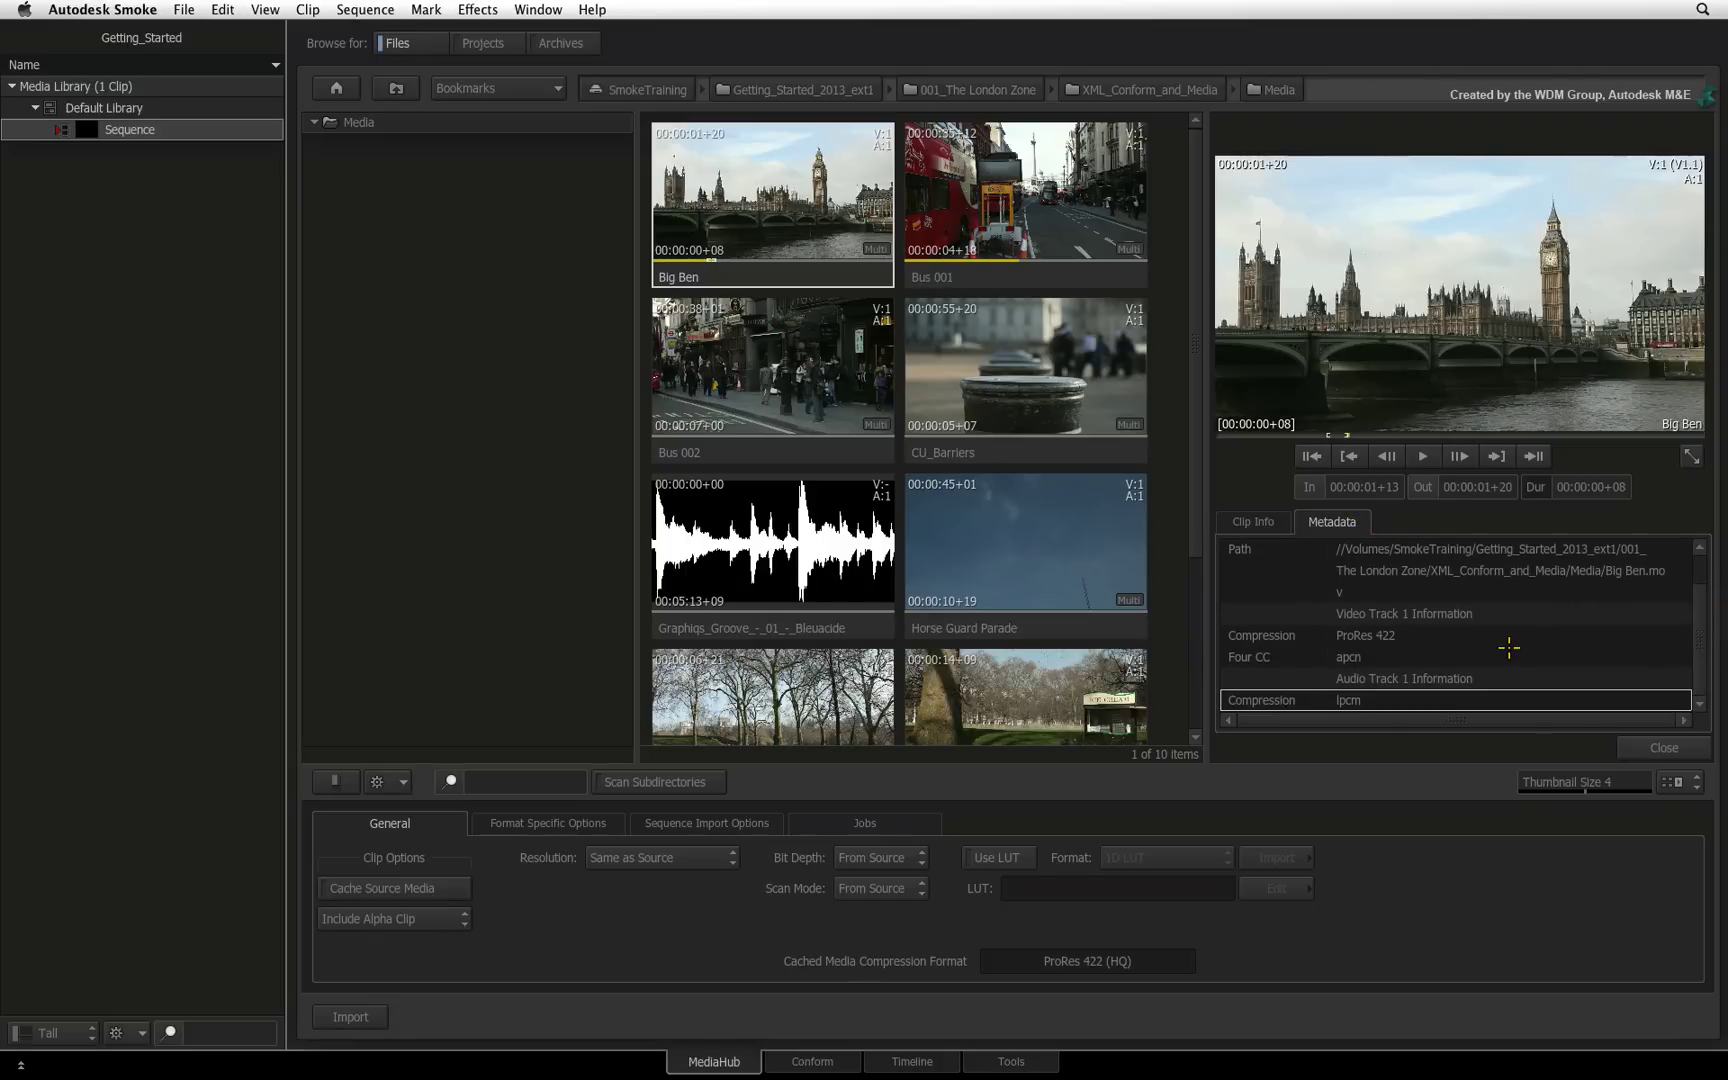
{"action": "left_click", "coordinate": [517, 96]}
{"action": "left_click", "coordinate": [518, 143]}
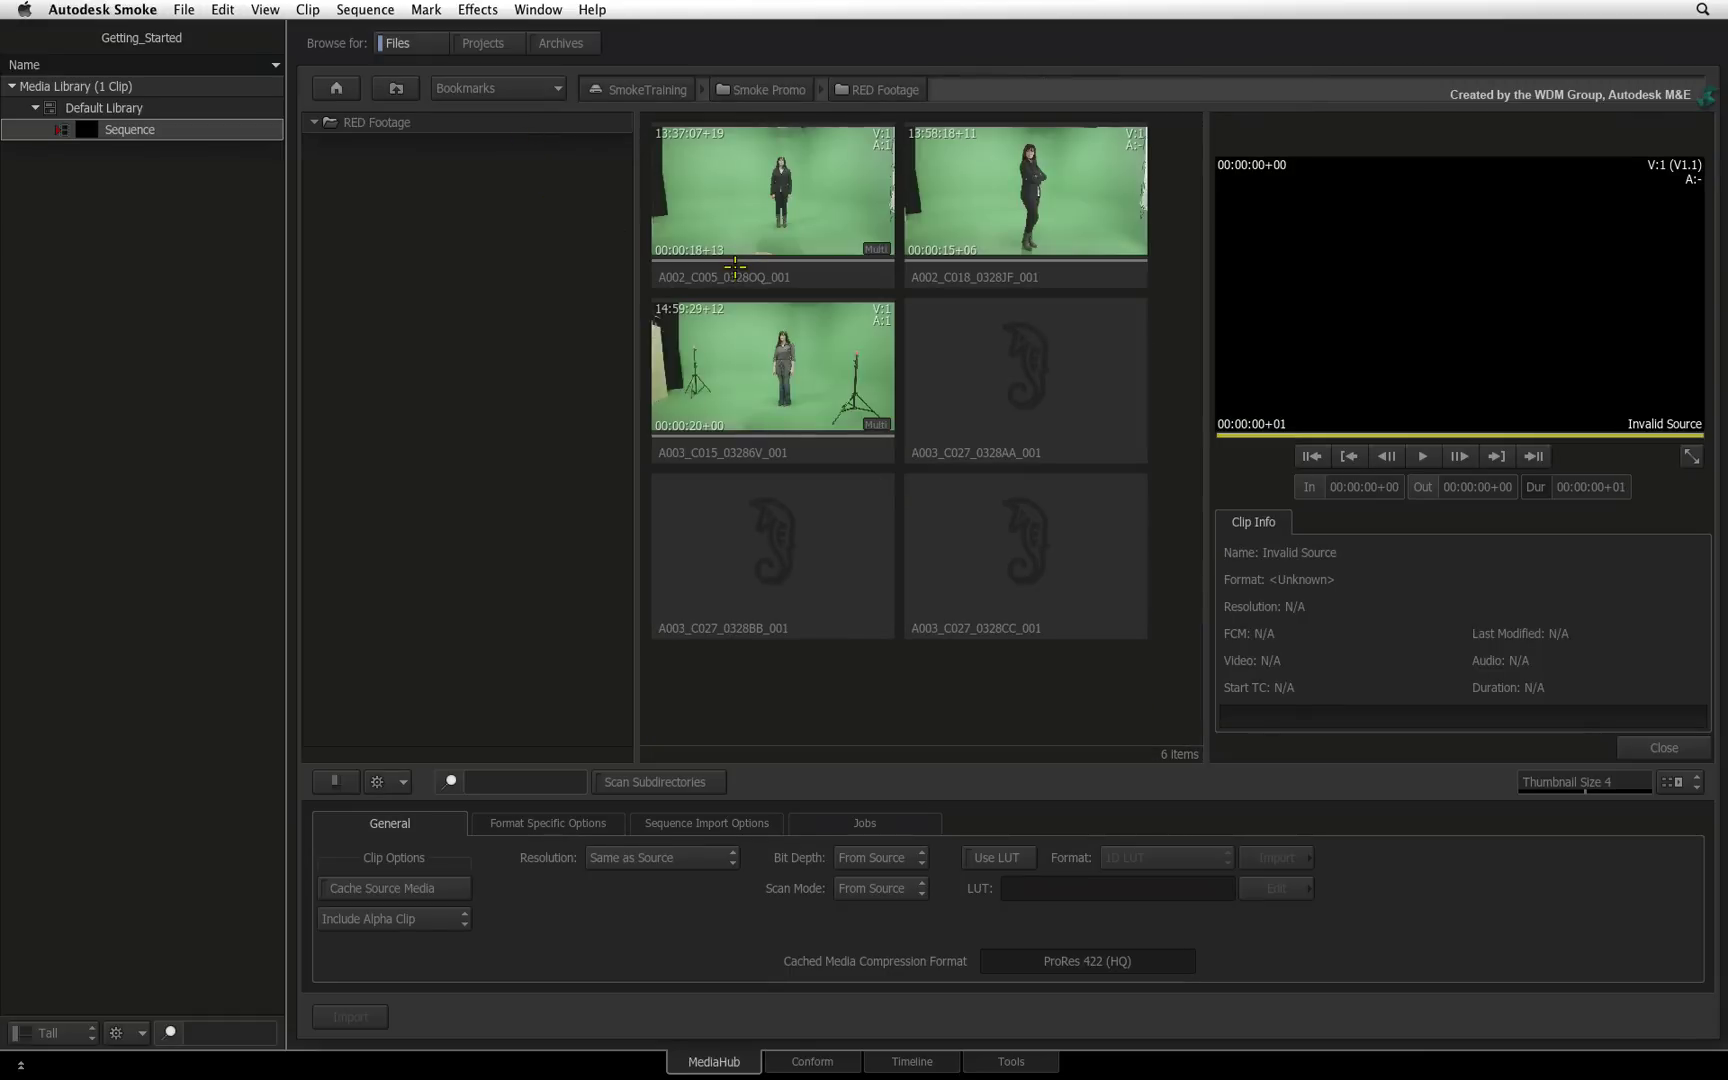
Preview the first RED clip and review its metadata.
{"action": "left_click", "coordinate": [734, 268]}
{"action": "left_click", "coordinate": [1359, 520]}
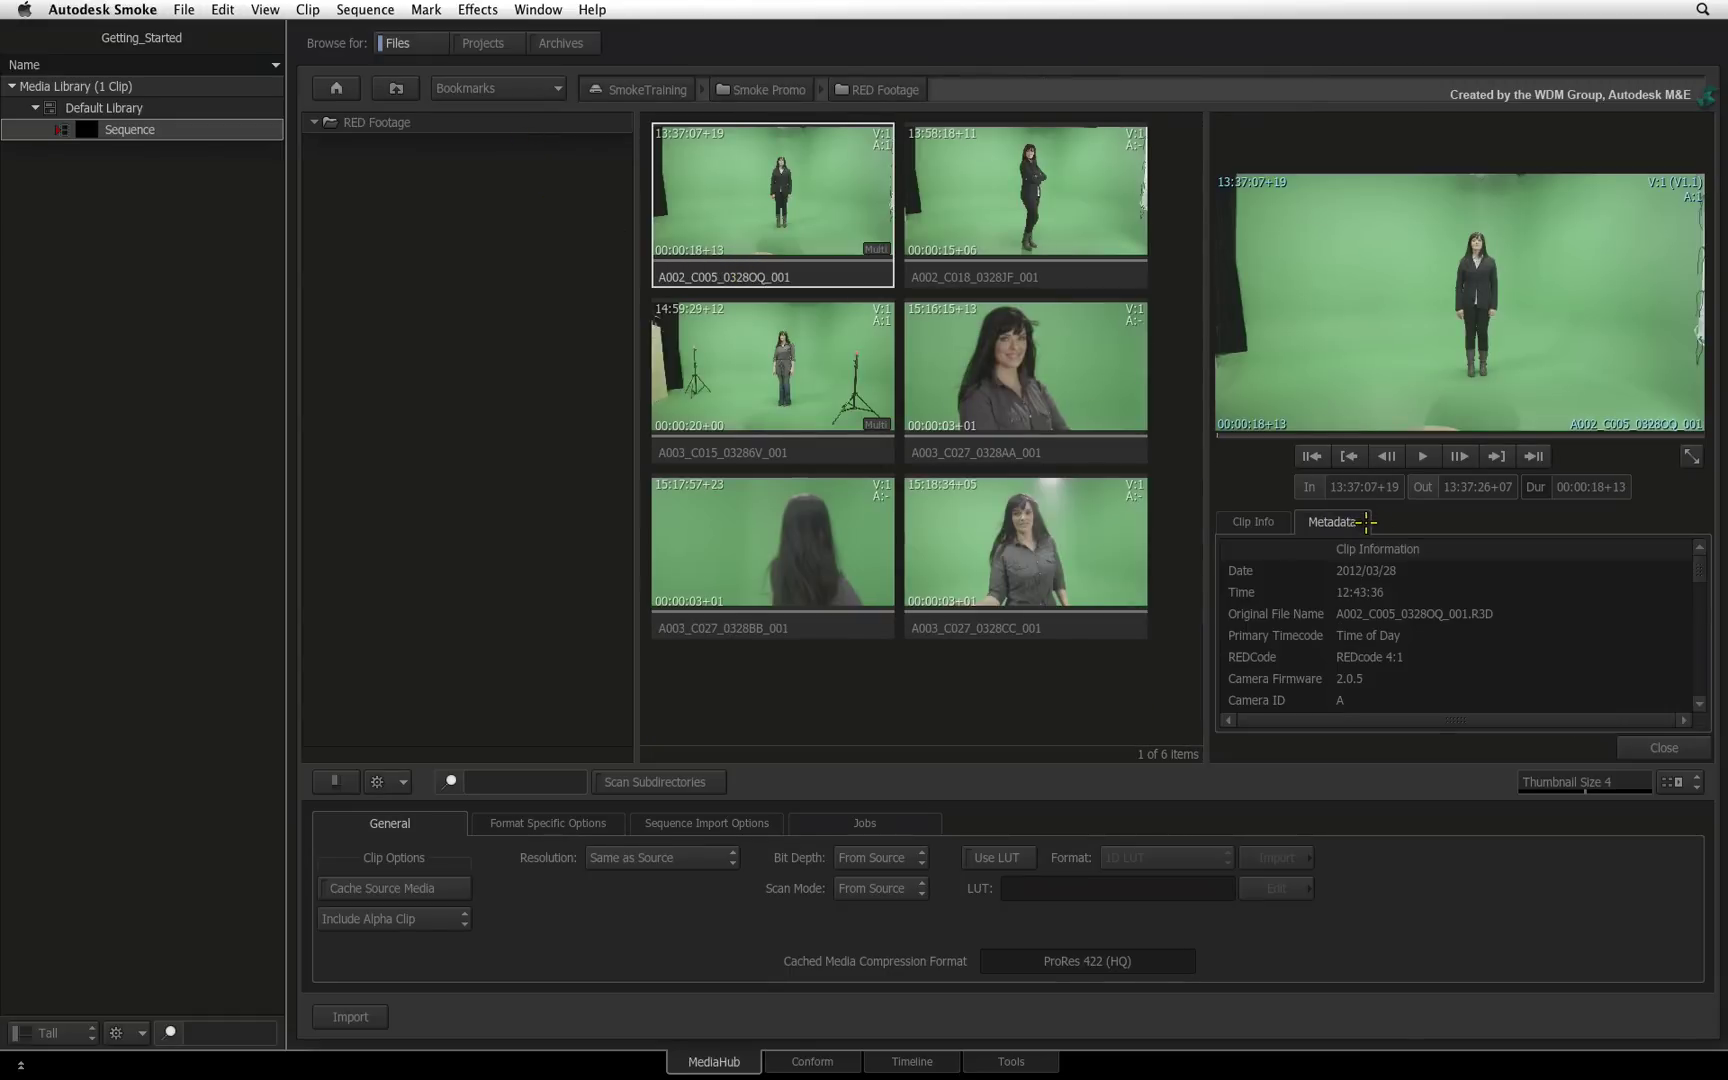
{"action": "mouse_move", "coordinate": [1701, 575]}
{"action": "left_mouse_down"}
{"action": "mouse_move", "coordinate": [1697, 617]}
{"action": "mouse_move", "coordinate": [1682, 552]}
{"action": "left_mouse_up"}
Confirm the R3D debayer resolution is Quarter, then return to the London Zone Media bookmark.
{"action": "left_click", "coordinate": [570, 822]}
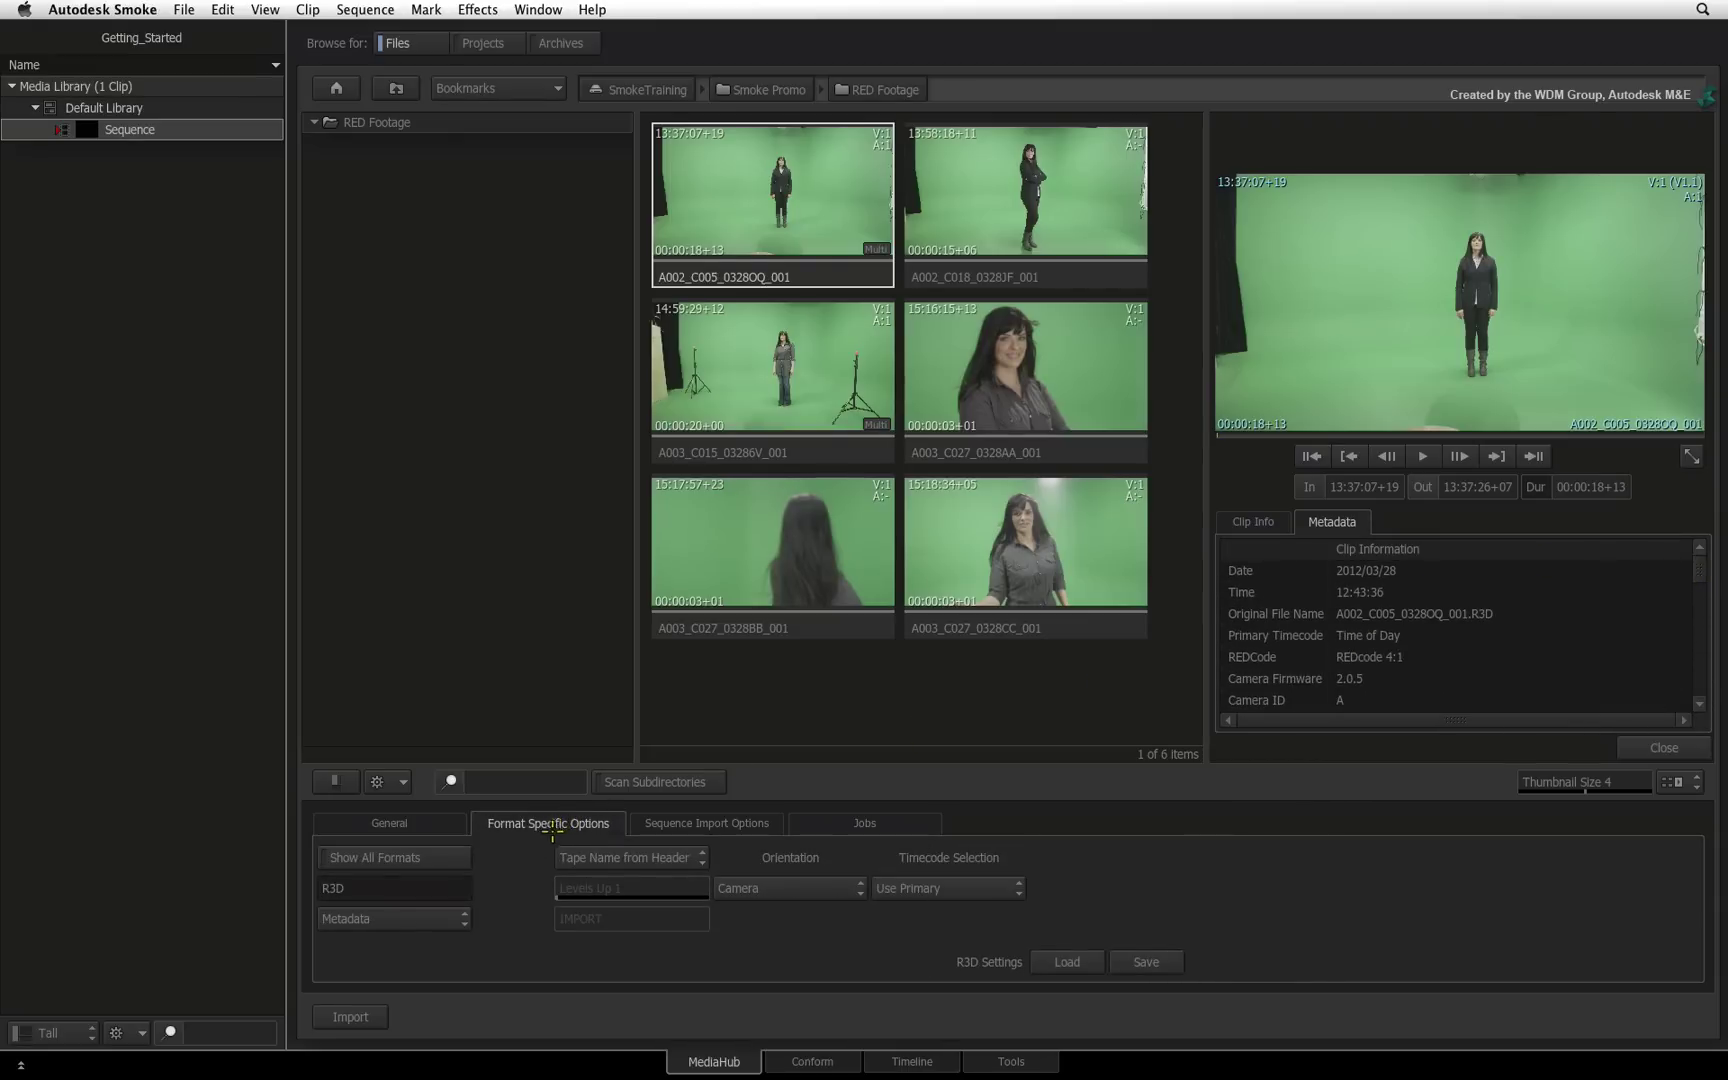
{"action": "left_click", "coordinate": [447, 918]}
{"action": "left_click", "coordinate": [440, 893]}
{"action": "left_click", "coordinate": [630, 887]}
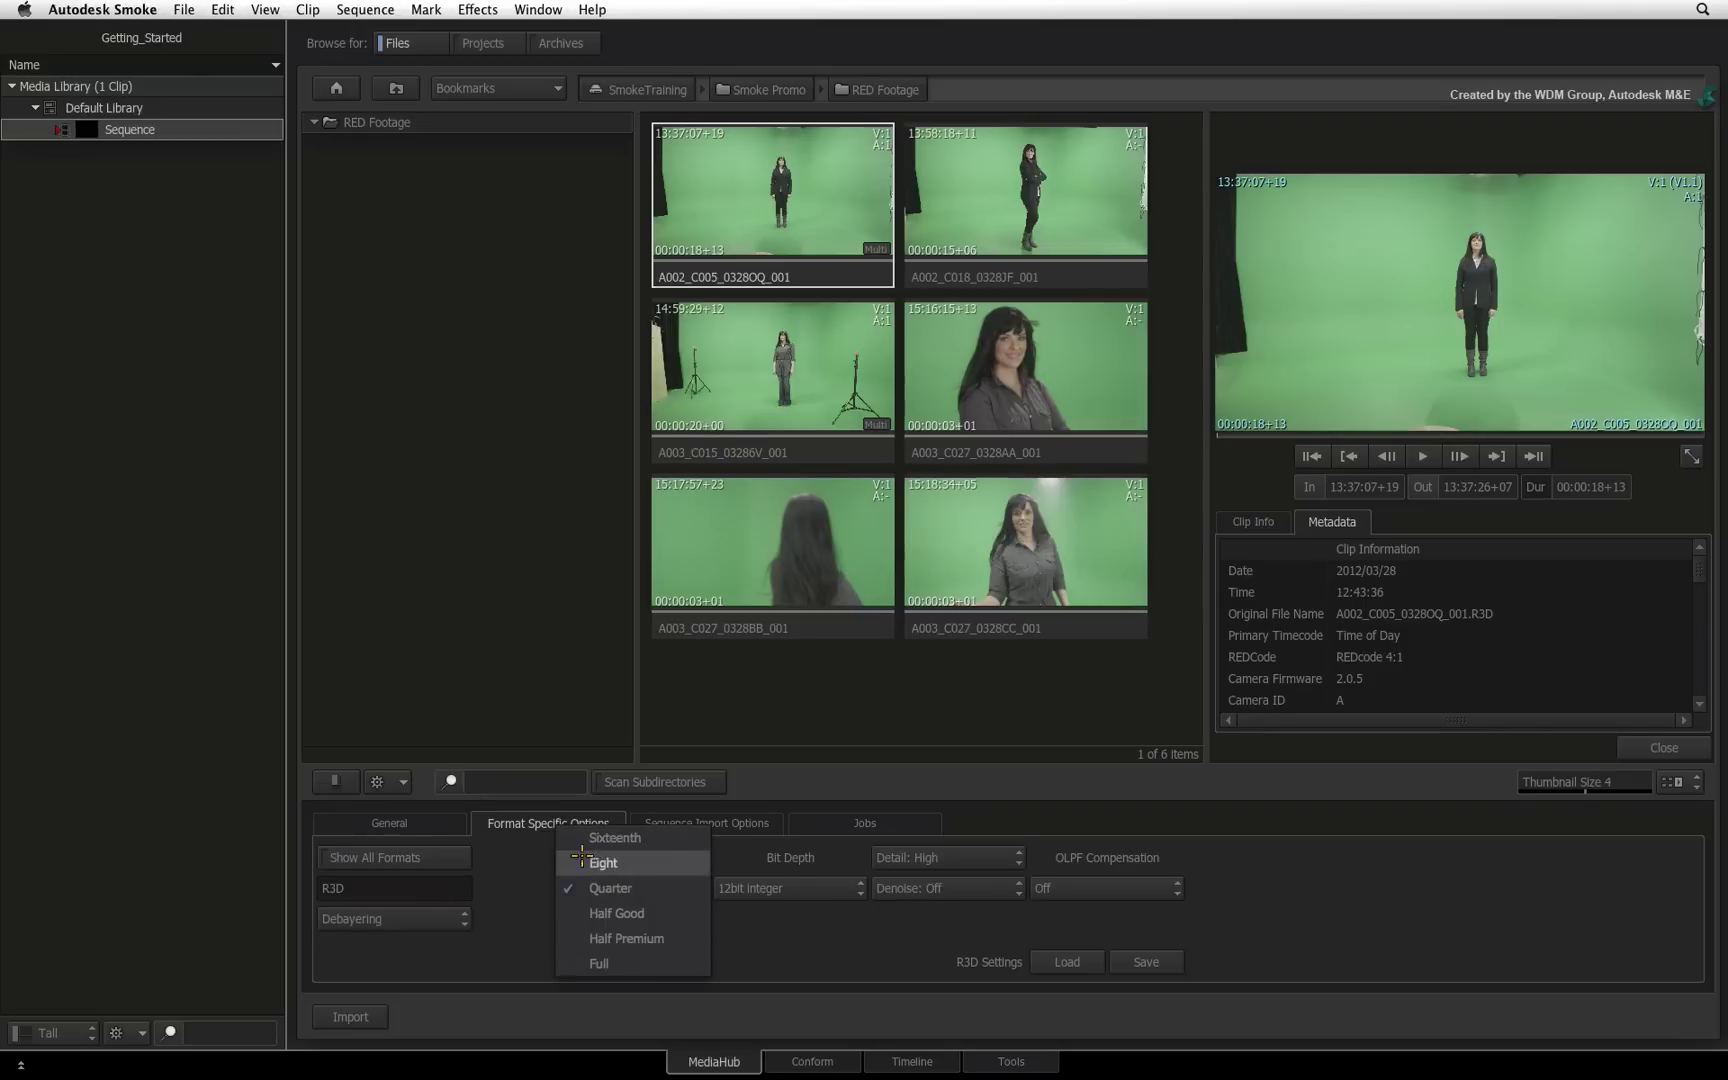
{"action": "left_click", "coordinate": [509, 912]}
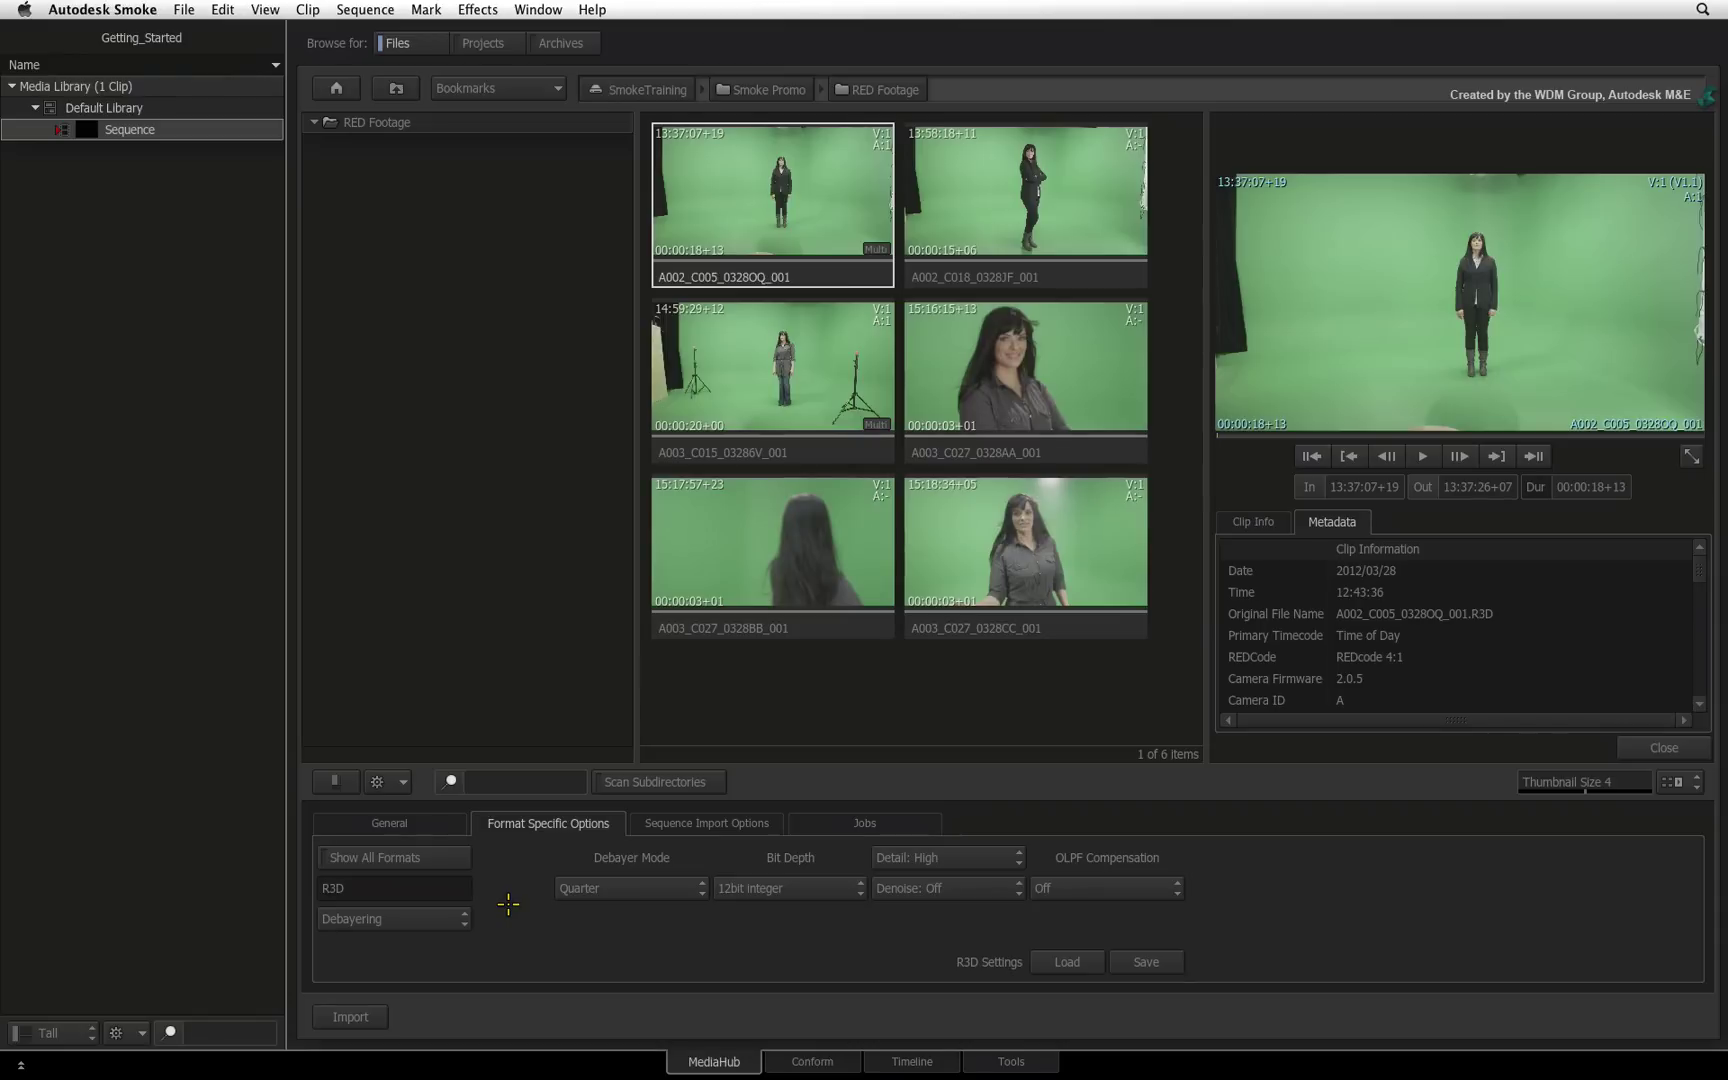
{"action": "left_click", "coordinate": [520, 89]}
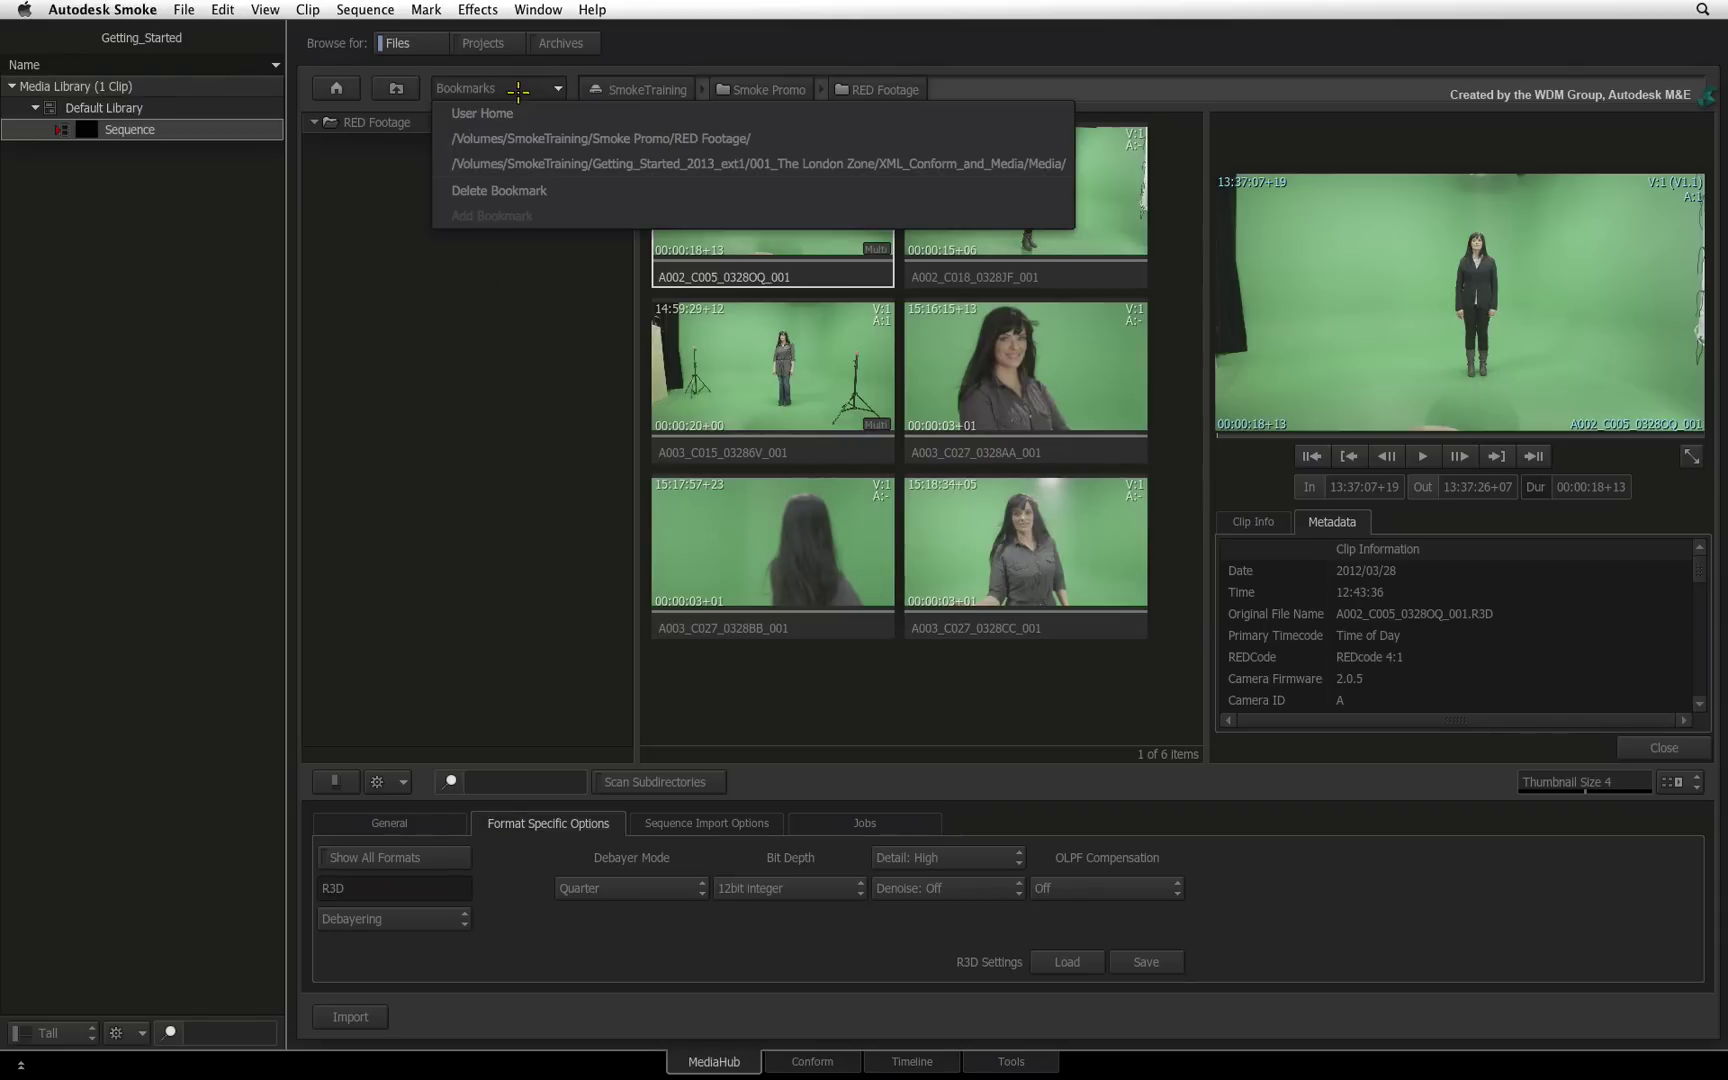
{"action": "left_click", "coordinate": [521, 163]}
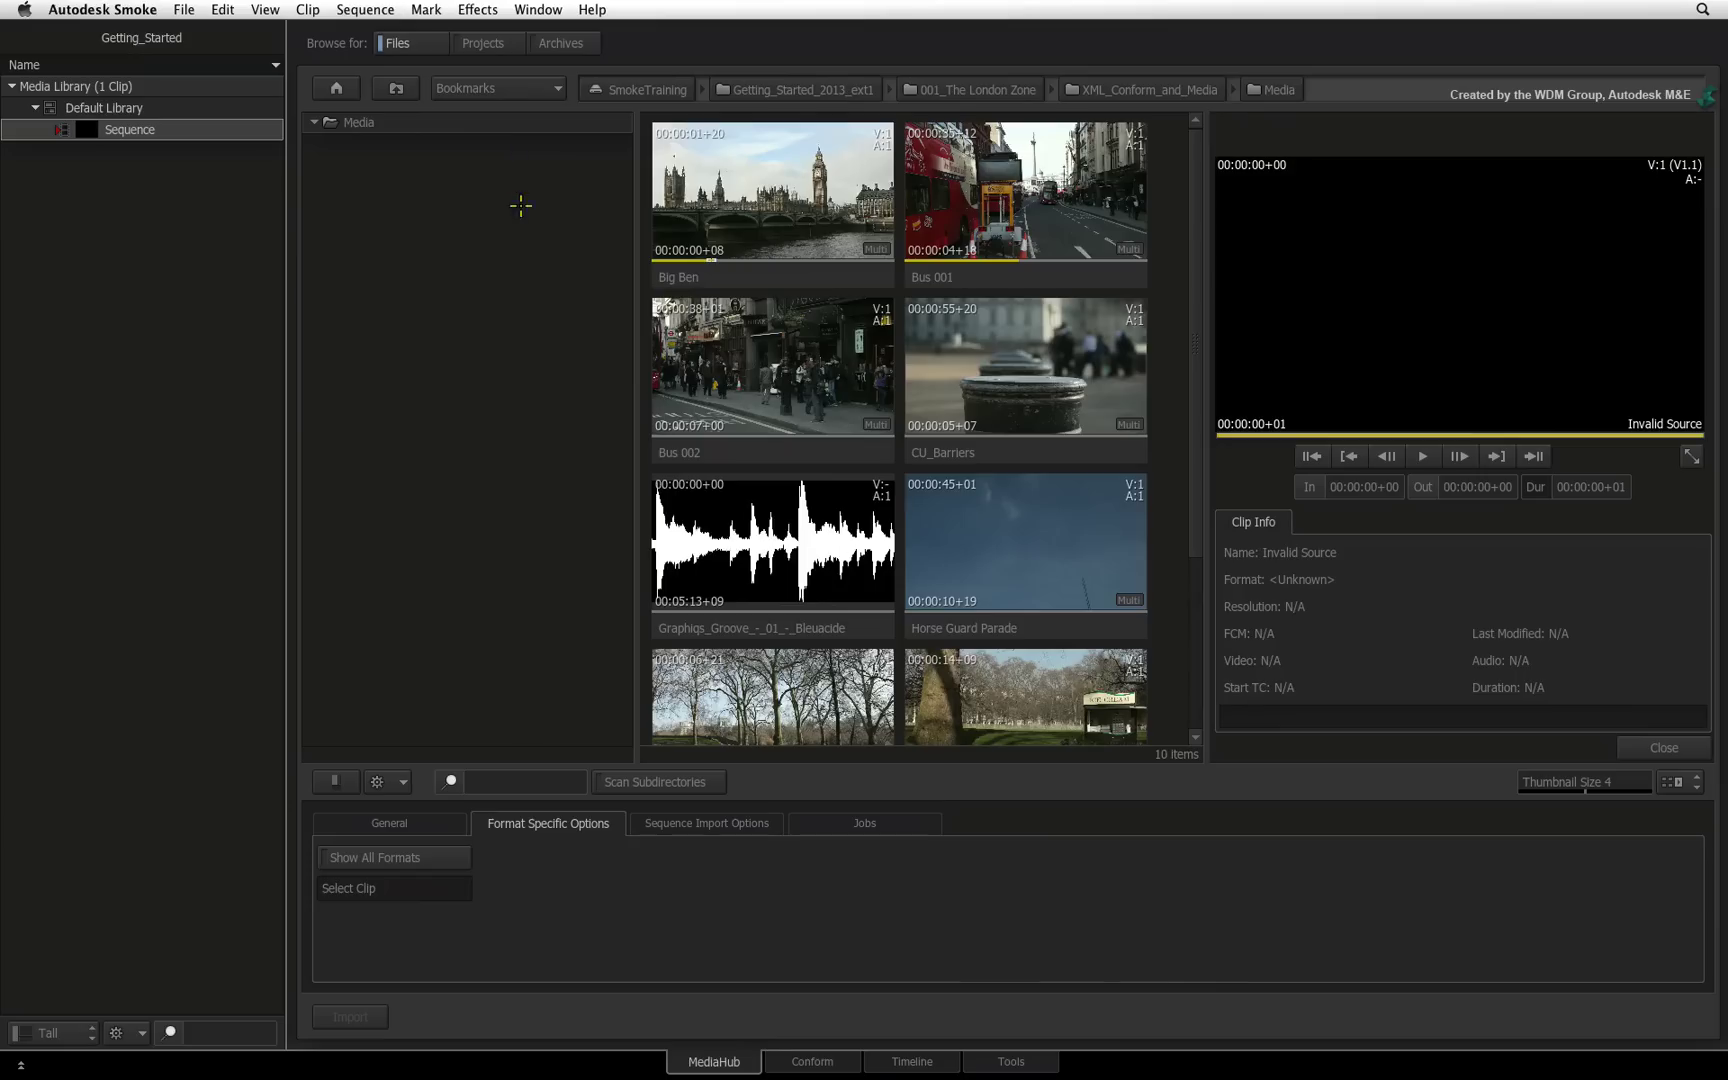
Preview the Big Ben clip and show its General import options.
{"action": "left_click", "coordinate": [745, 263]}
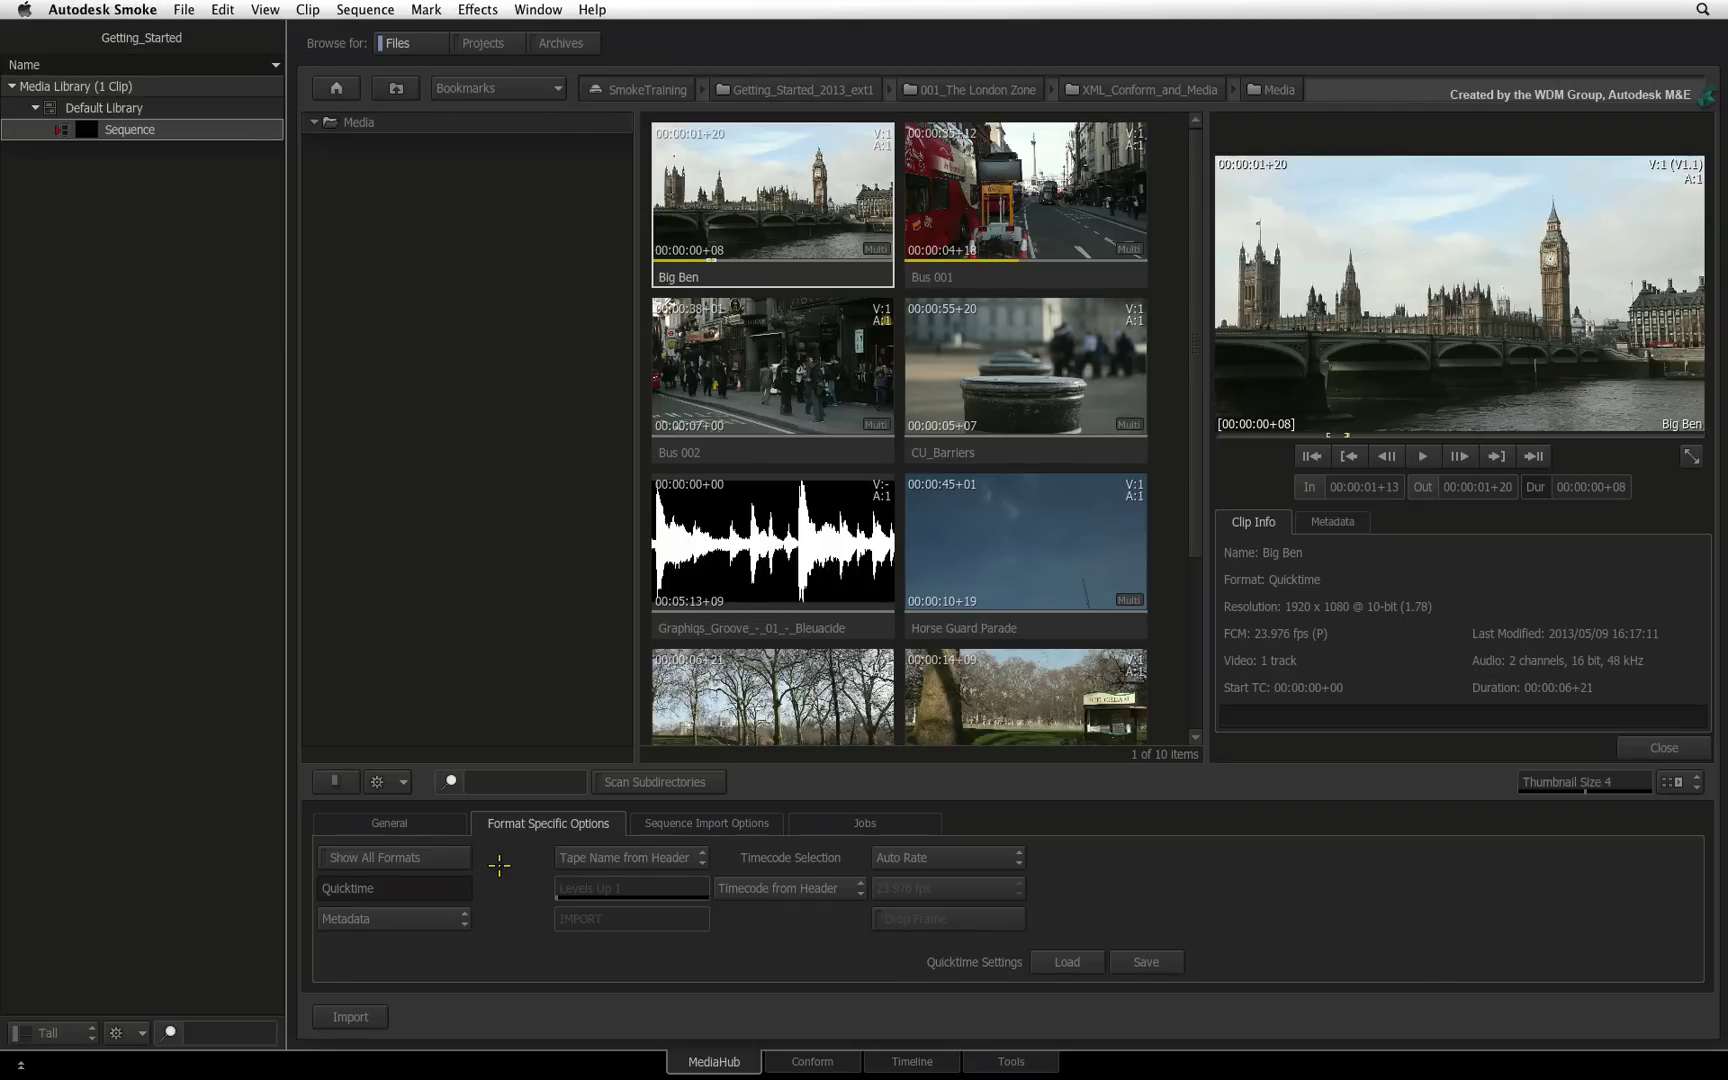
{"action": "left_click", "coordinate": [444, 826]}
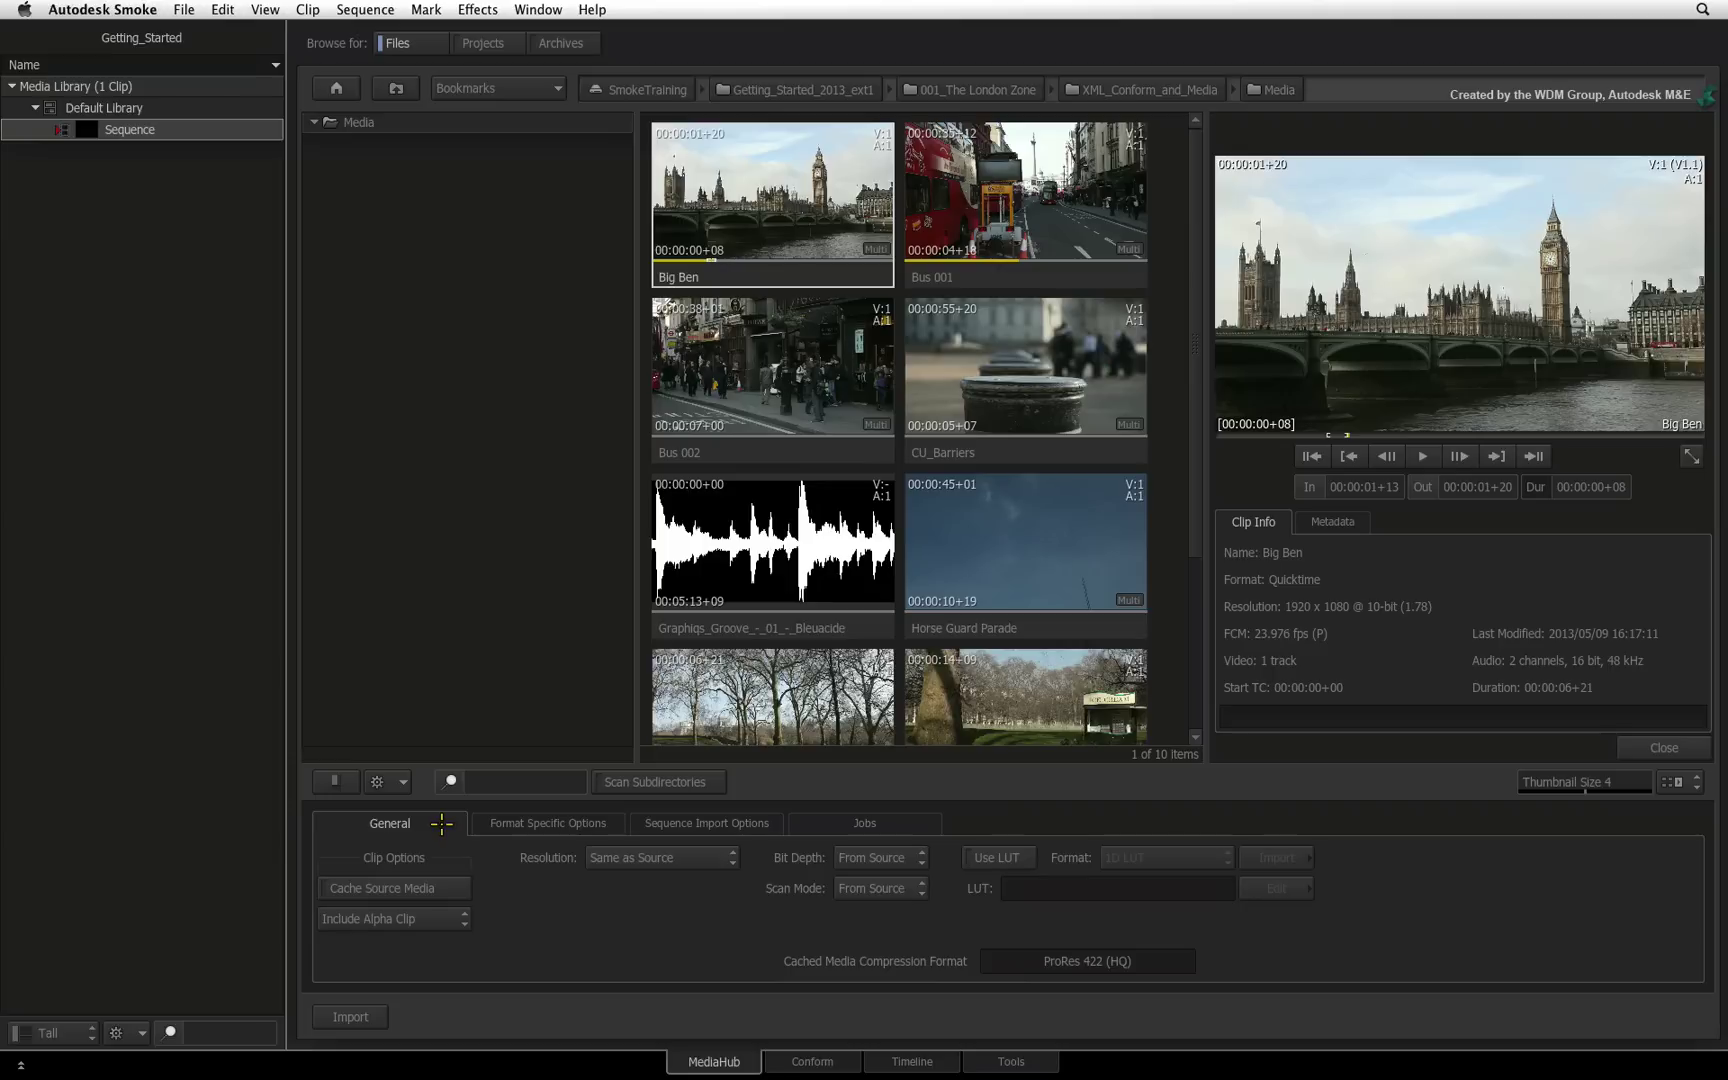
{"action": "left_click", "coordinate": [452, 887]}
Import Big Ben with Cache Source Media on, watch caching in the Console, then delete it.
{"action": "left_click", "coordinate": [452, 889]}
{"action": "left_click_drag", "start_coordinate": [757, 264], "coordinate": [112, 108]}
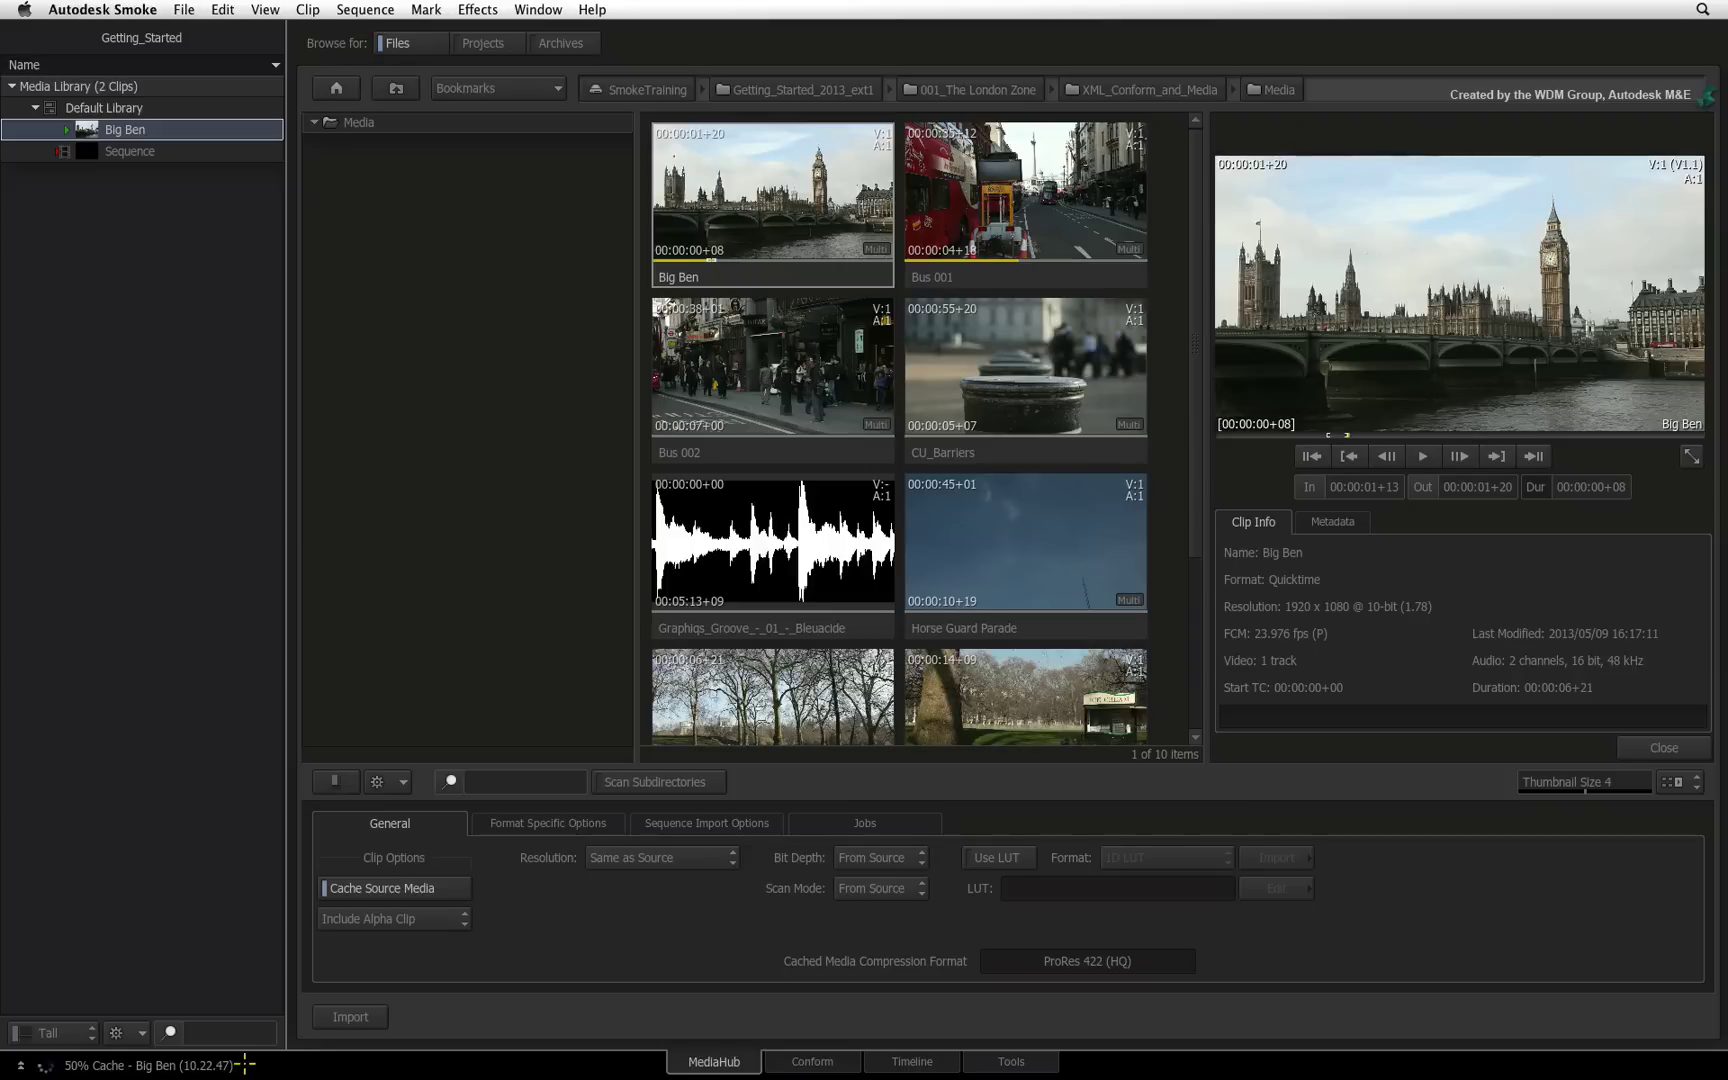
{"action": "left_click", "coordinate": [20, 1065]}
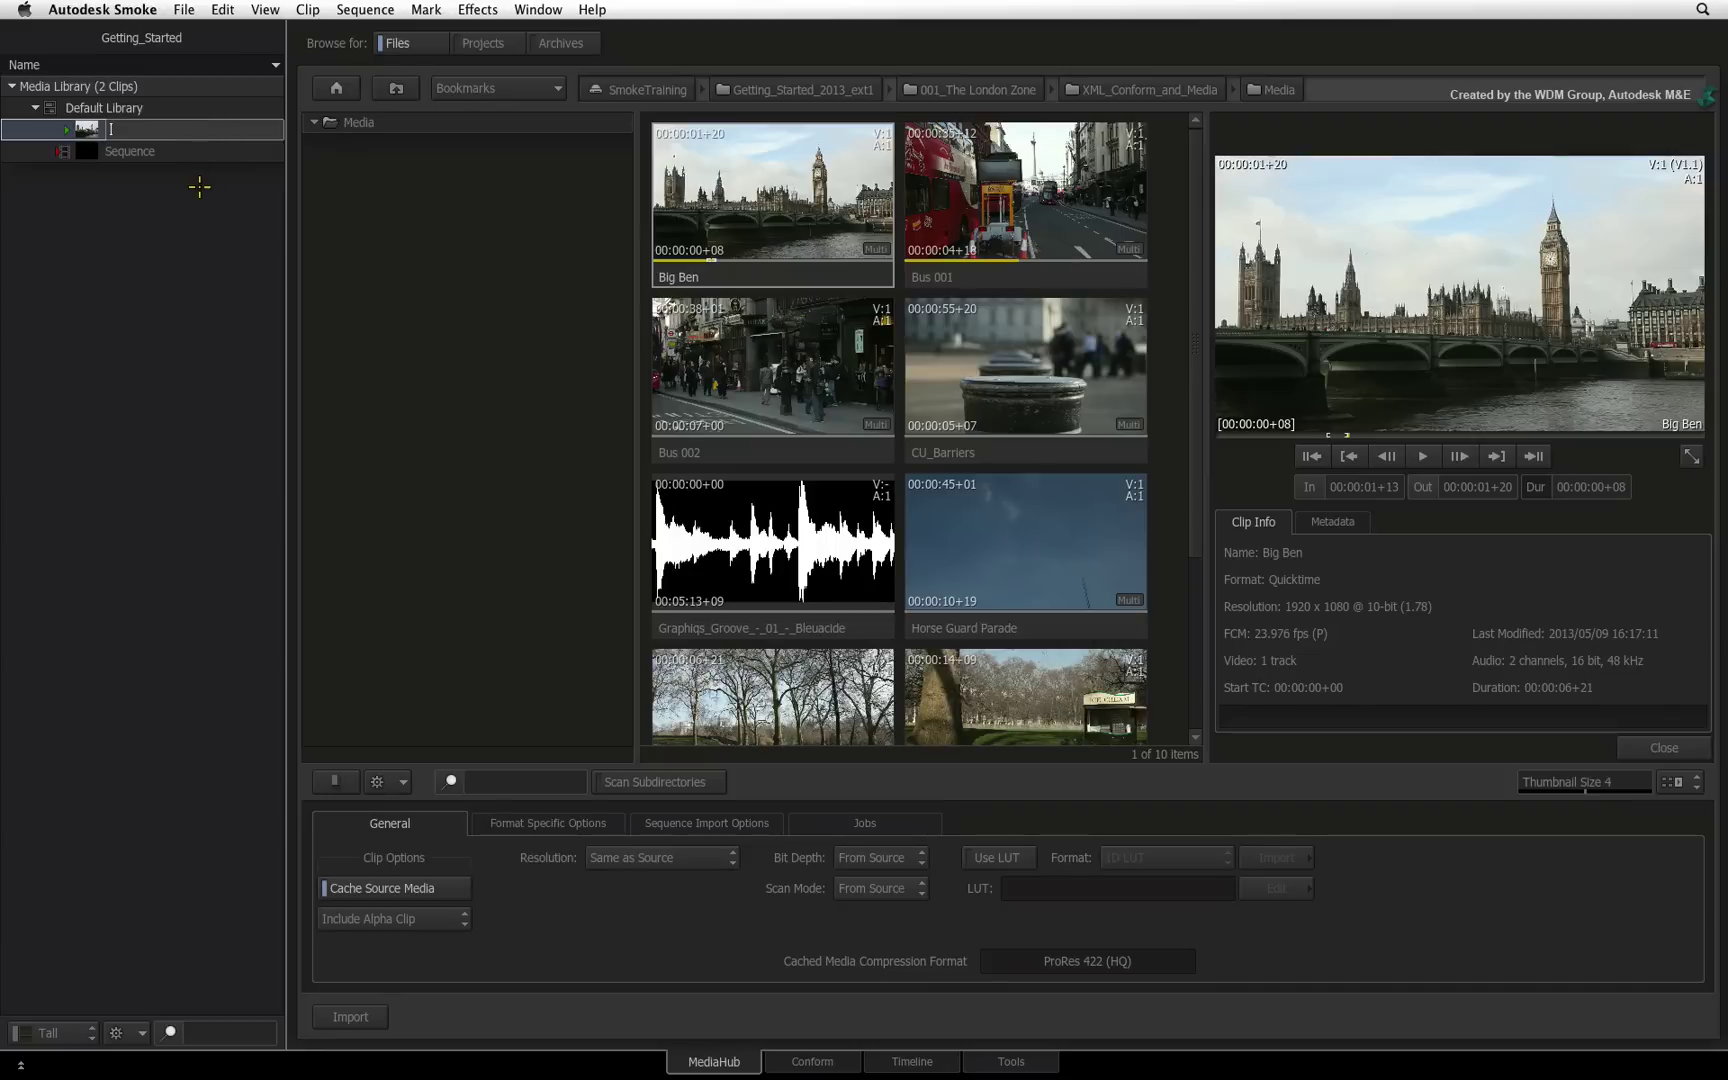
{"action": "key", "text": "Delete"}
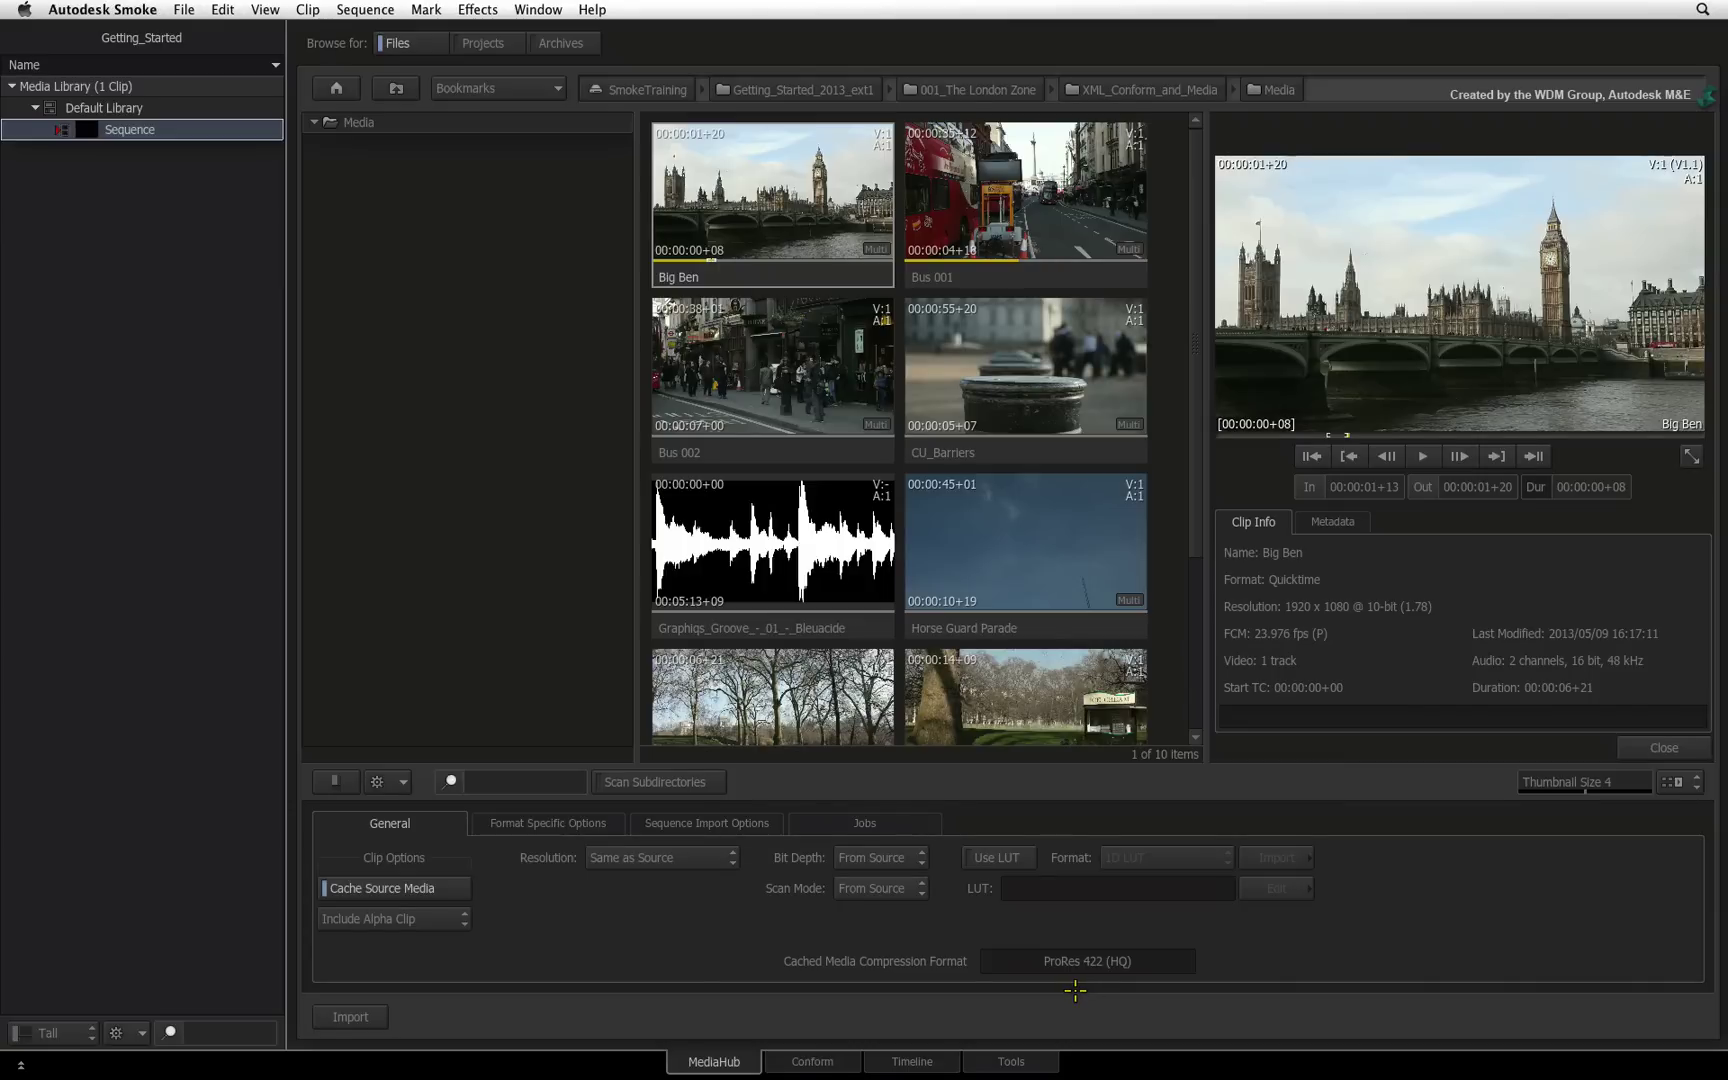
With caching off and no In/Out marks, import Big Ben through CU_Barriers into the library.
{"action": "left_click", "coordinate": [434, 887]}
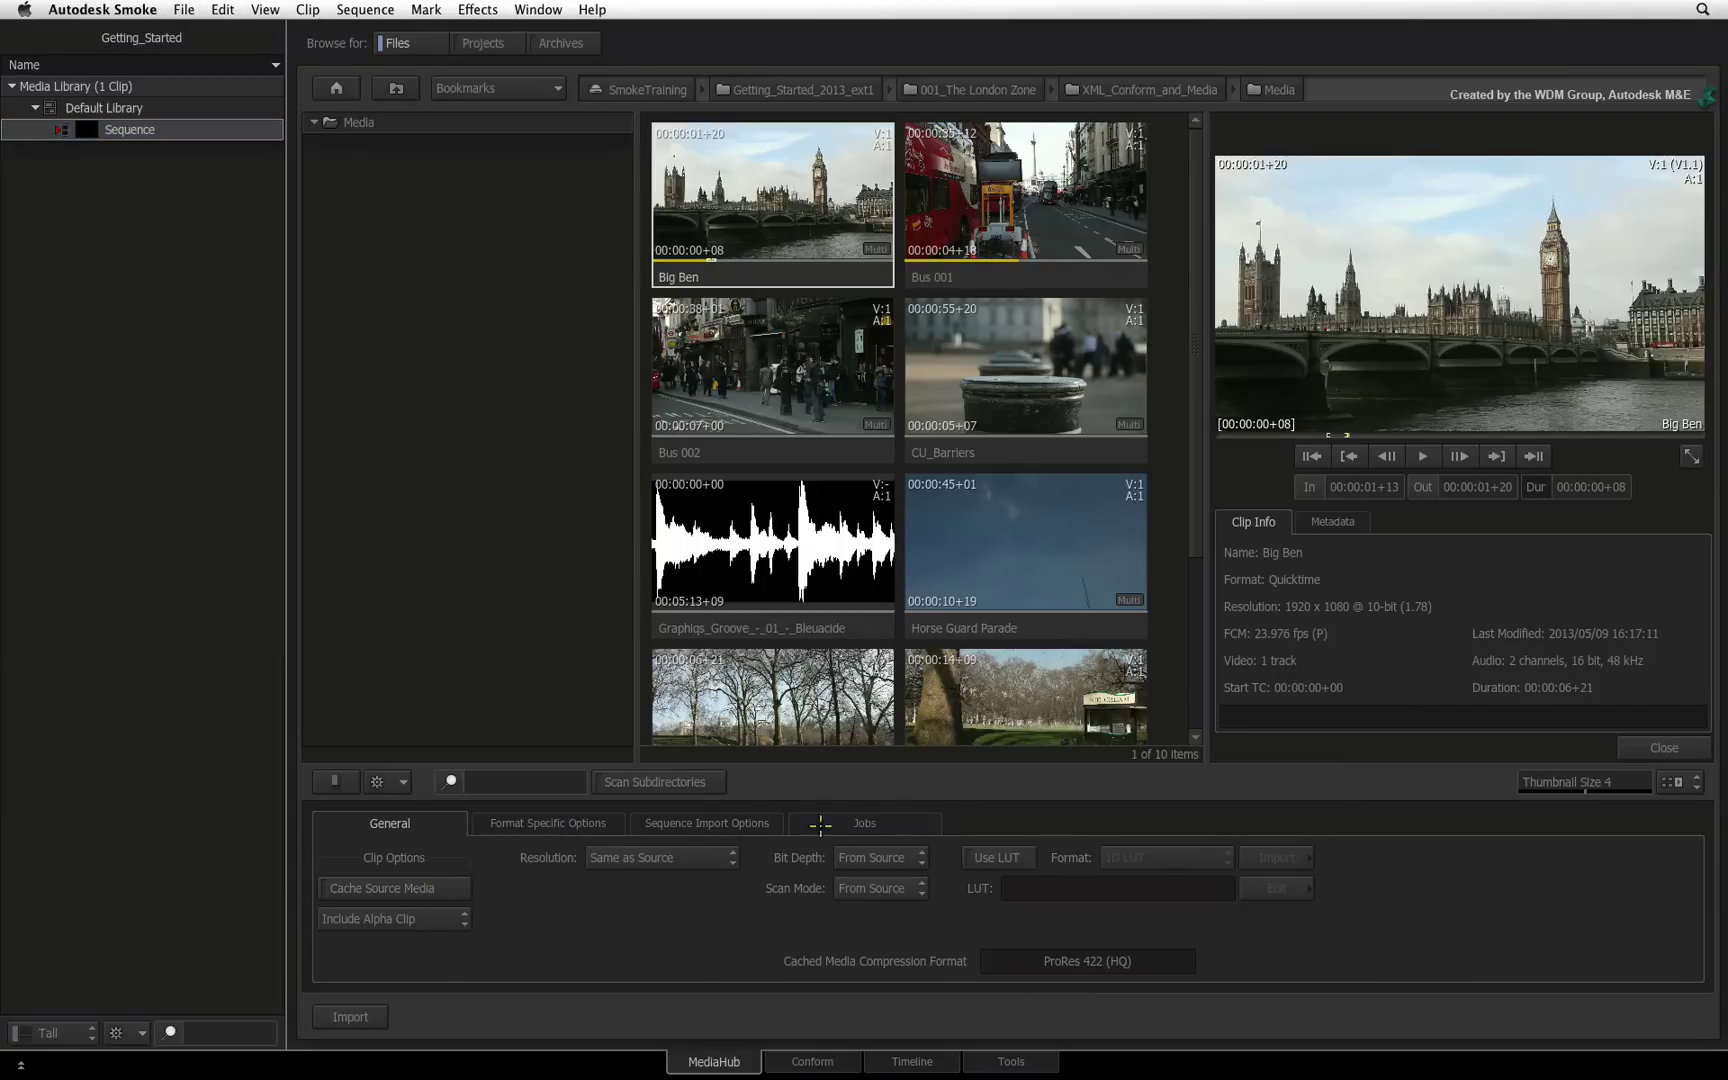
{"action": "left_click", "coordinate": [1308, 488]}
{"action": "left_click", "coordinate": [1307, 487]}
{"action": "left_click", "coordinate": [1035, 454], "text": "shift"}
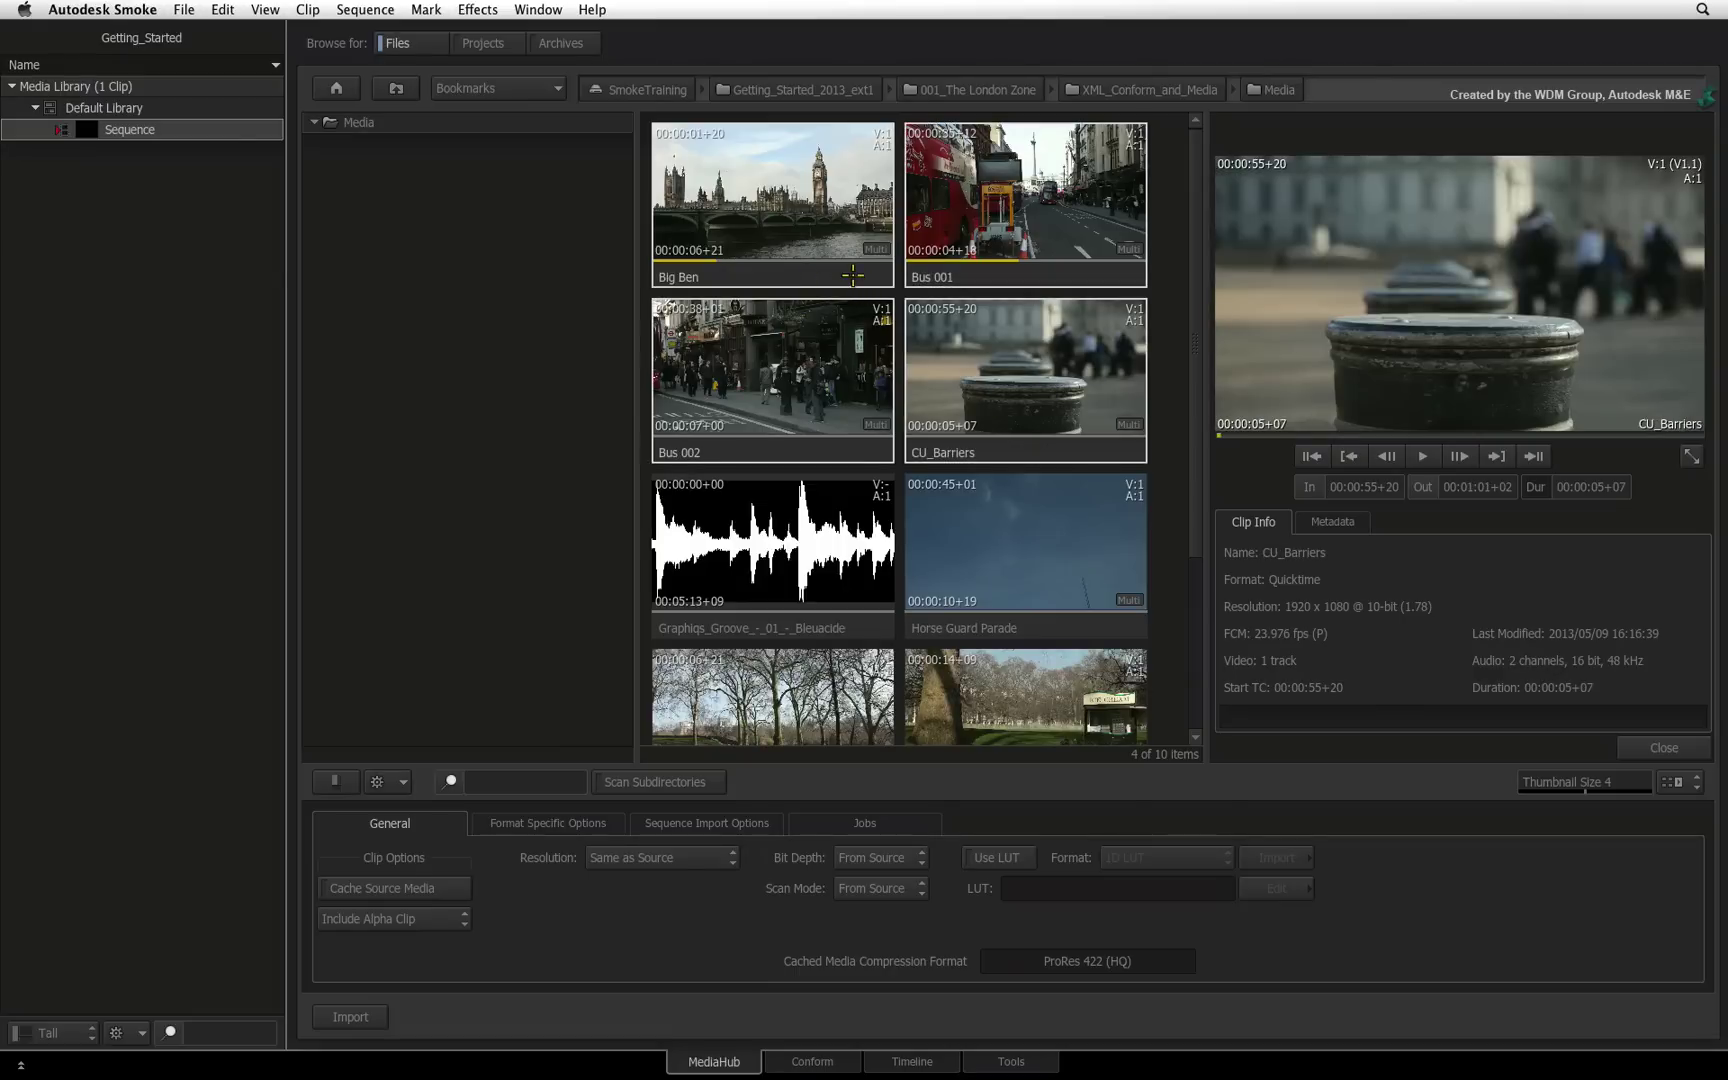
{"action": "left_click_drag", "start_coordinate": [849, 275], "coordinate": [130, 105]}
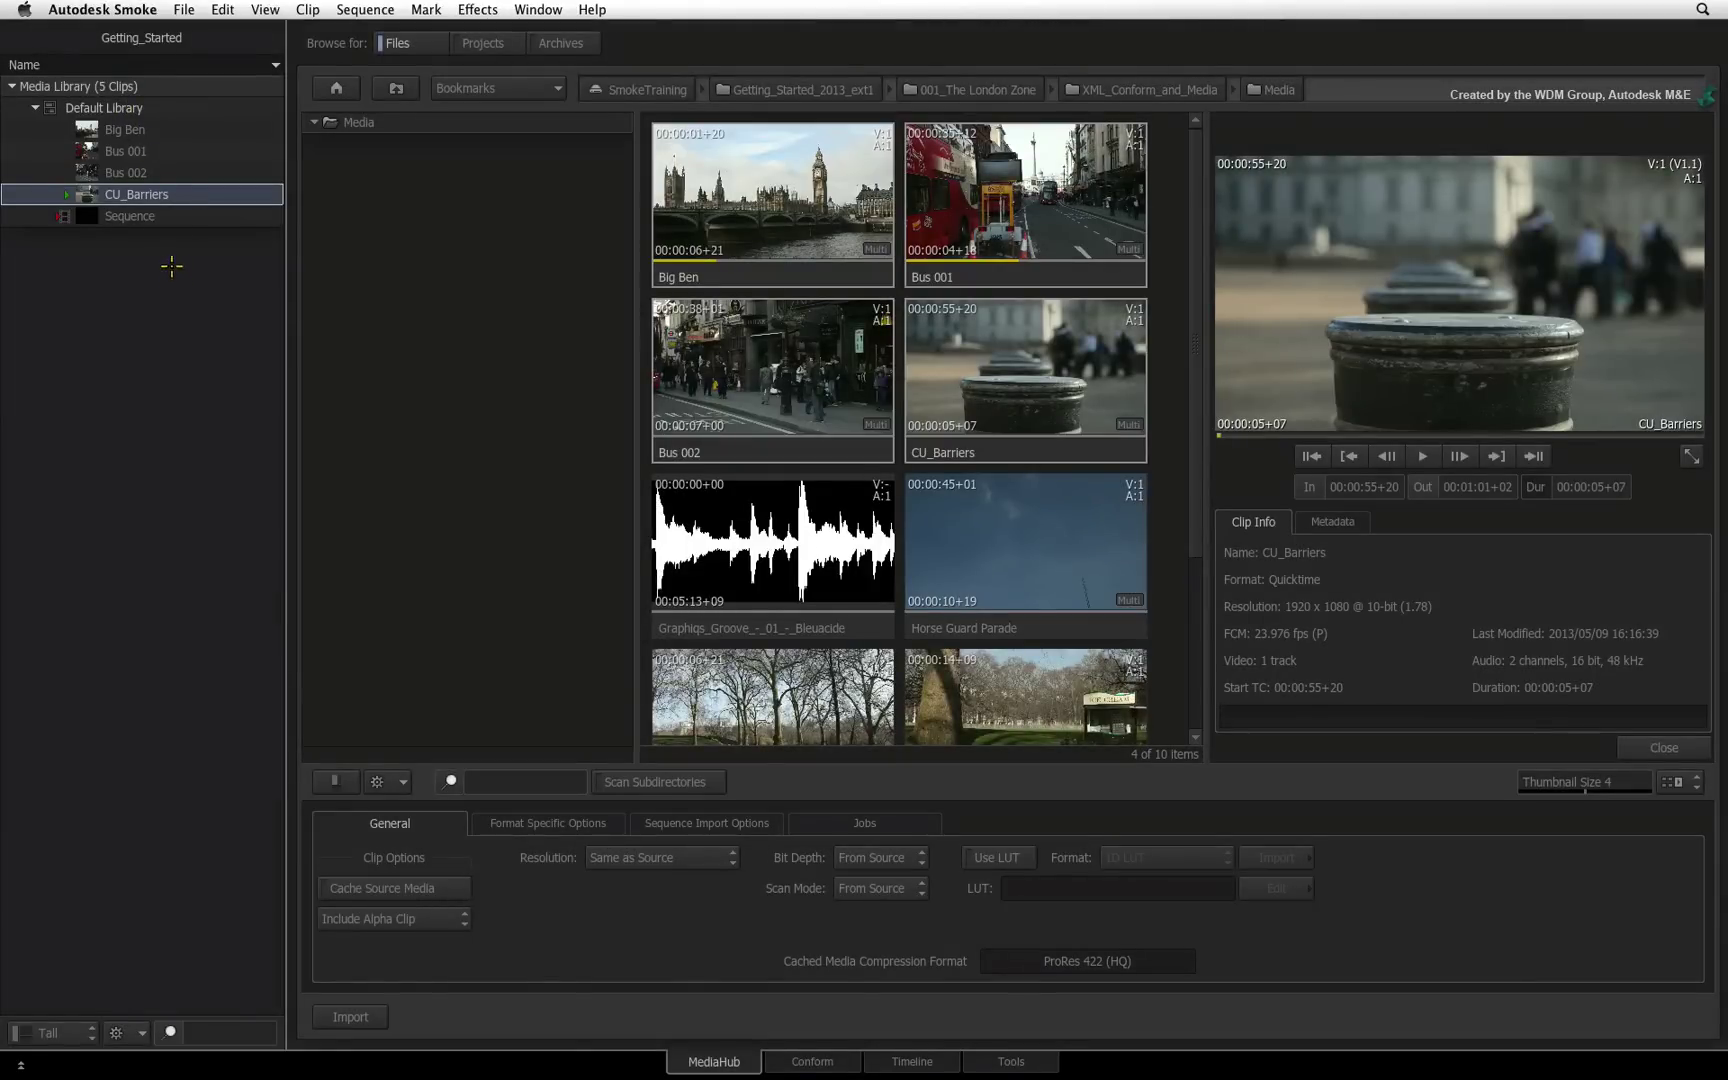
Select Big Ben, Bus 001, Bus 002 and CU_Barriers in the library and delete them.
{"action": "left_click", "coordinate": [131, 172]}
{"action": "left_click", "coordinate": [133, 150]}
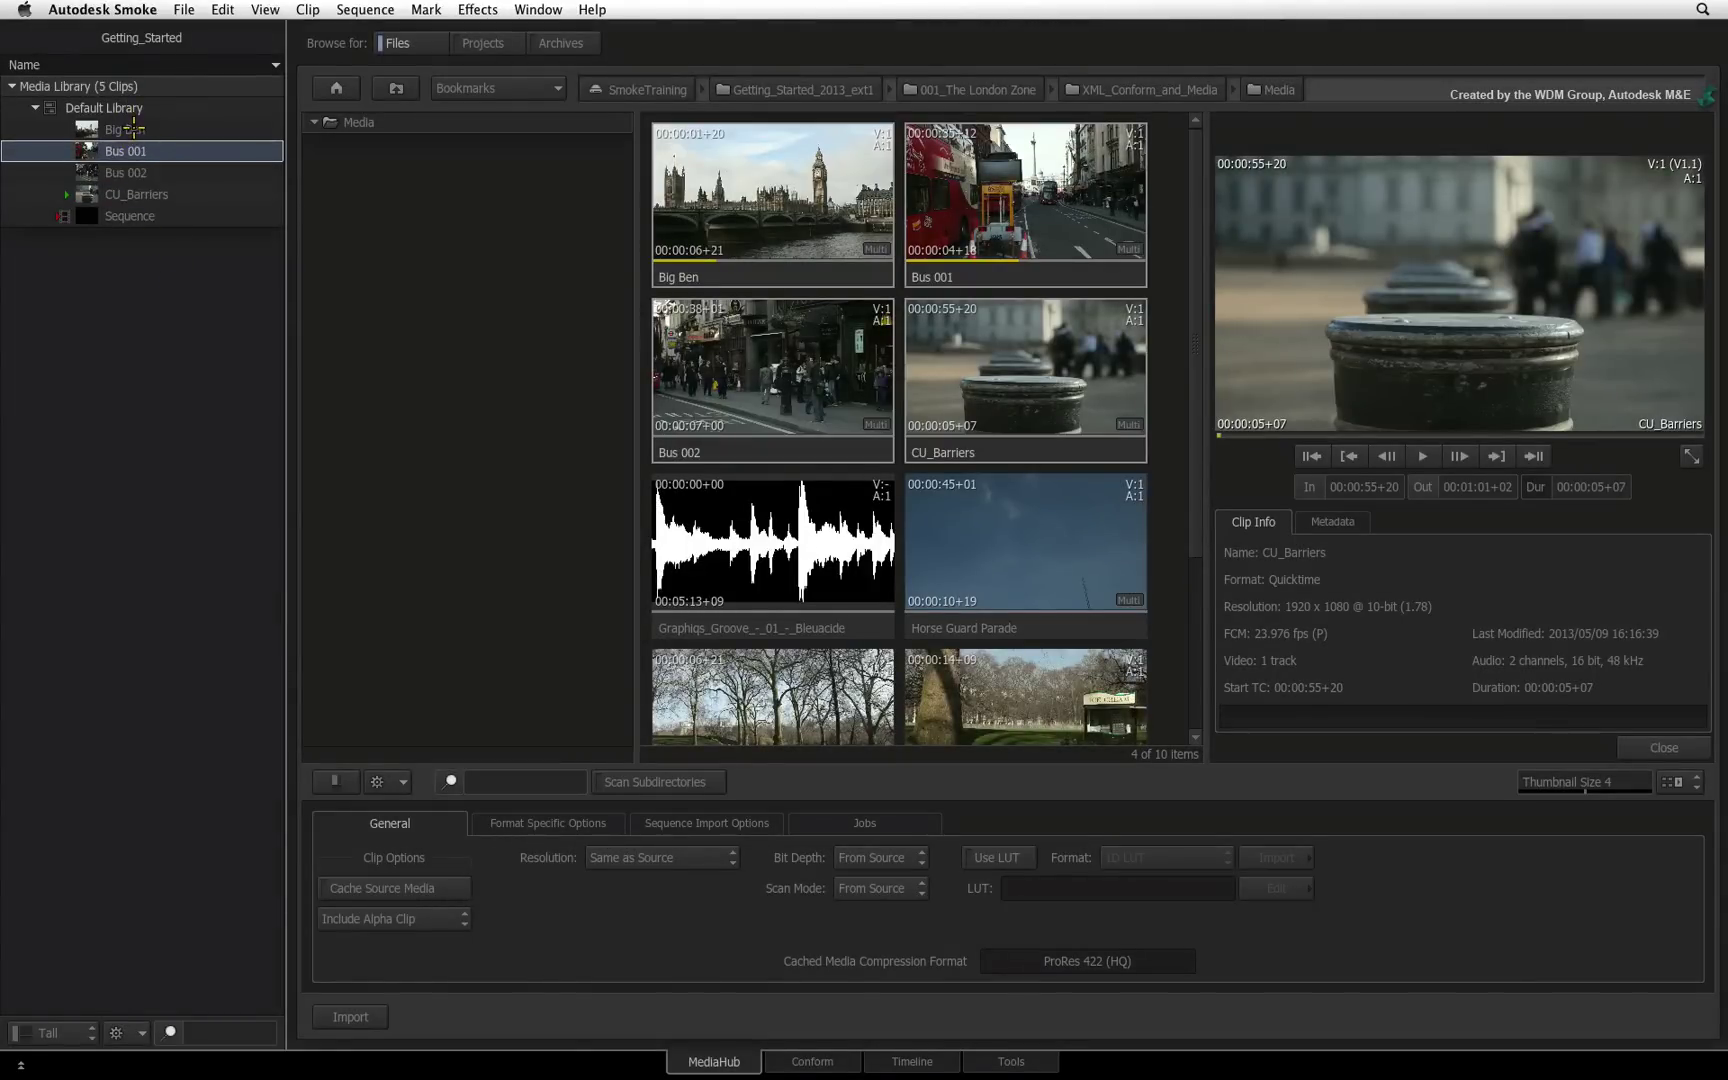
{"action": "left_click", "coordinate": [132, 129]}
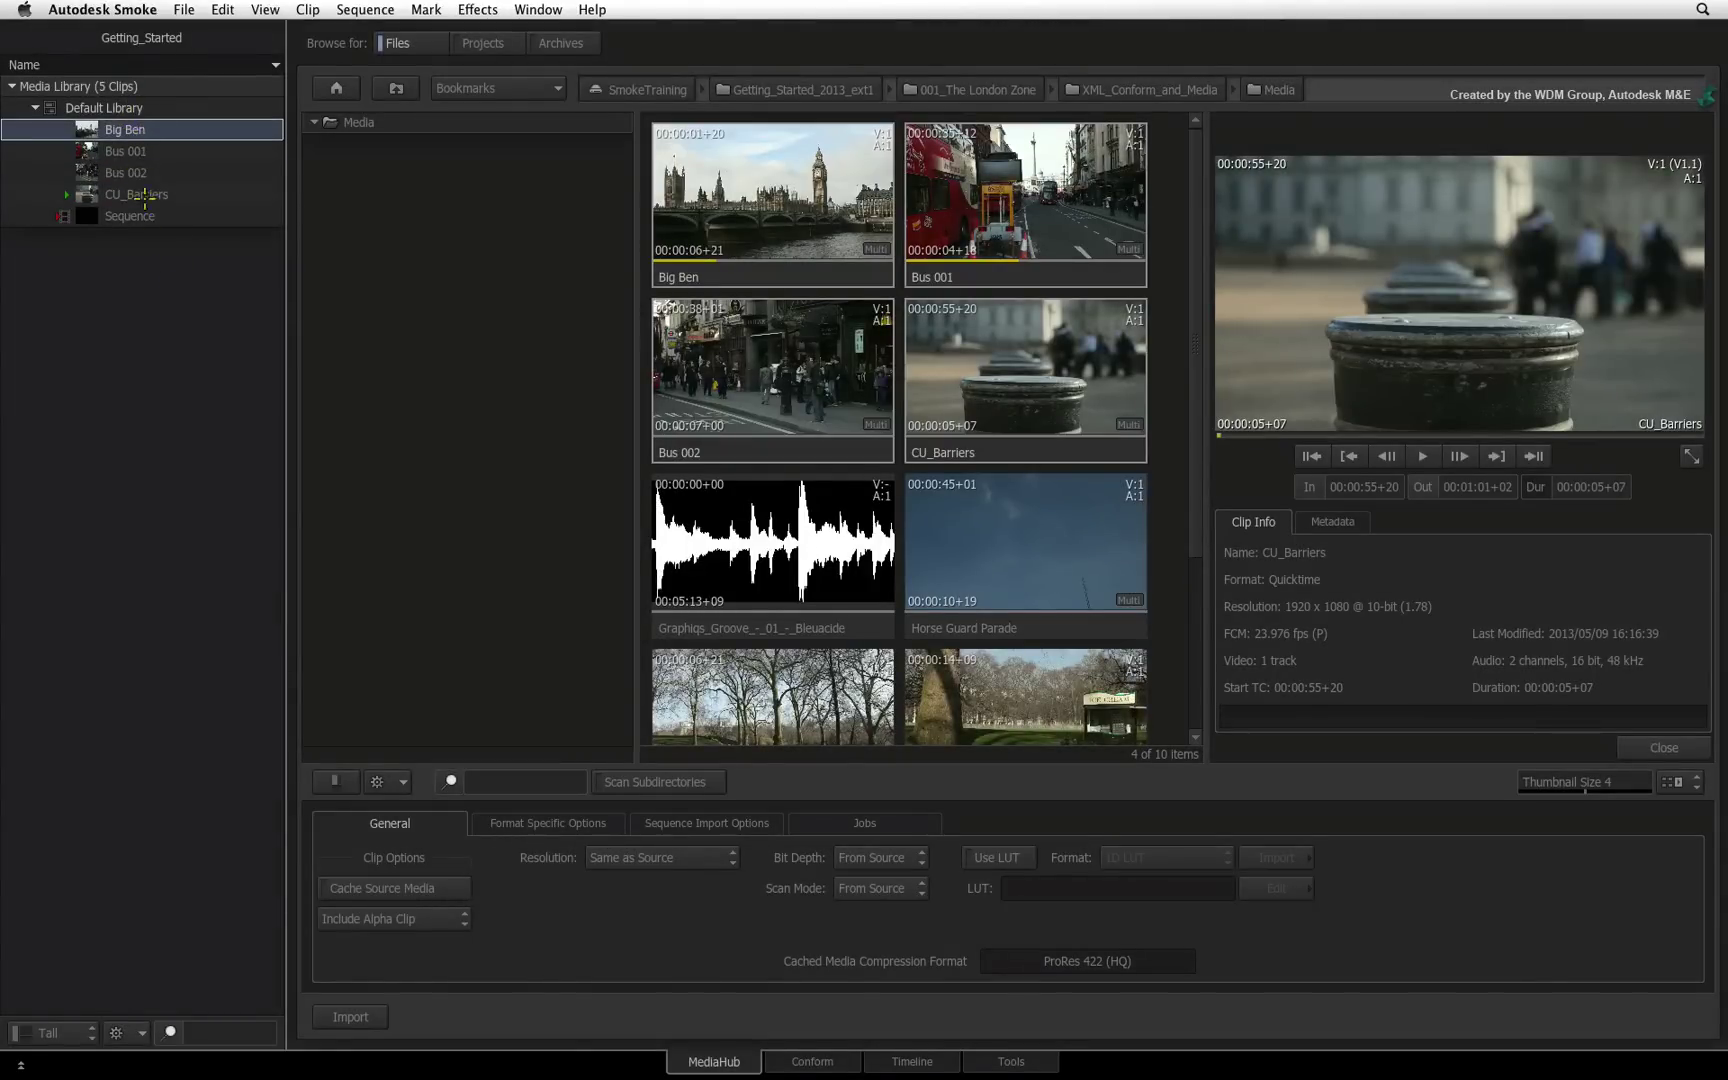
{"action": "left_click", "coordinate": [86, 195], "text": "shift"}
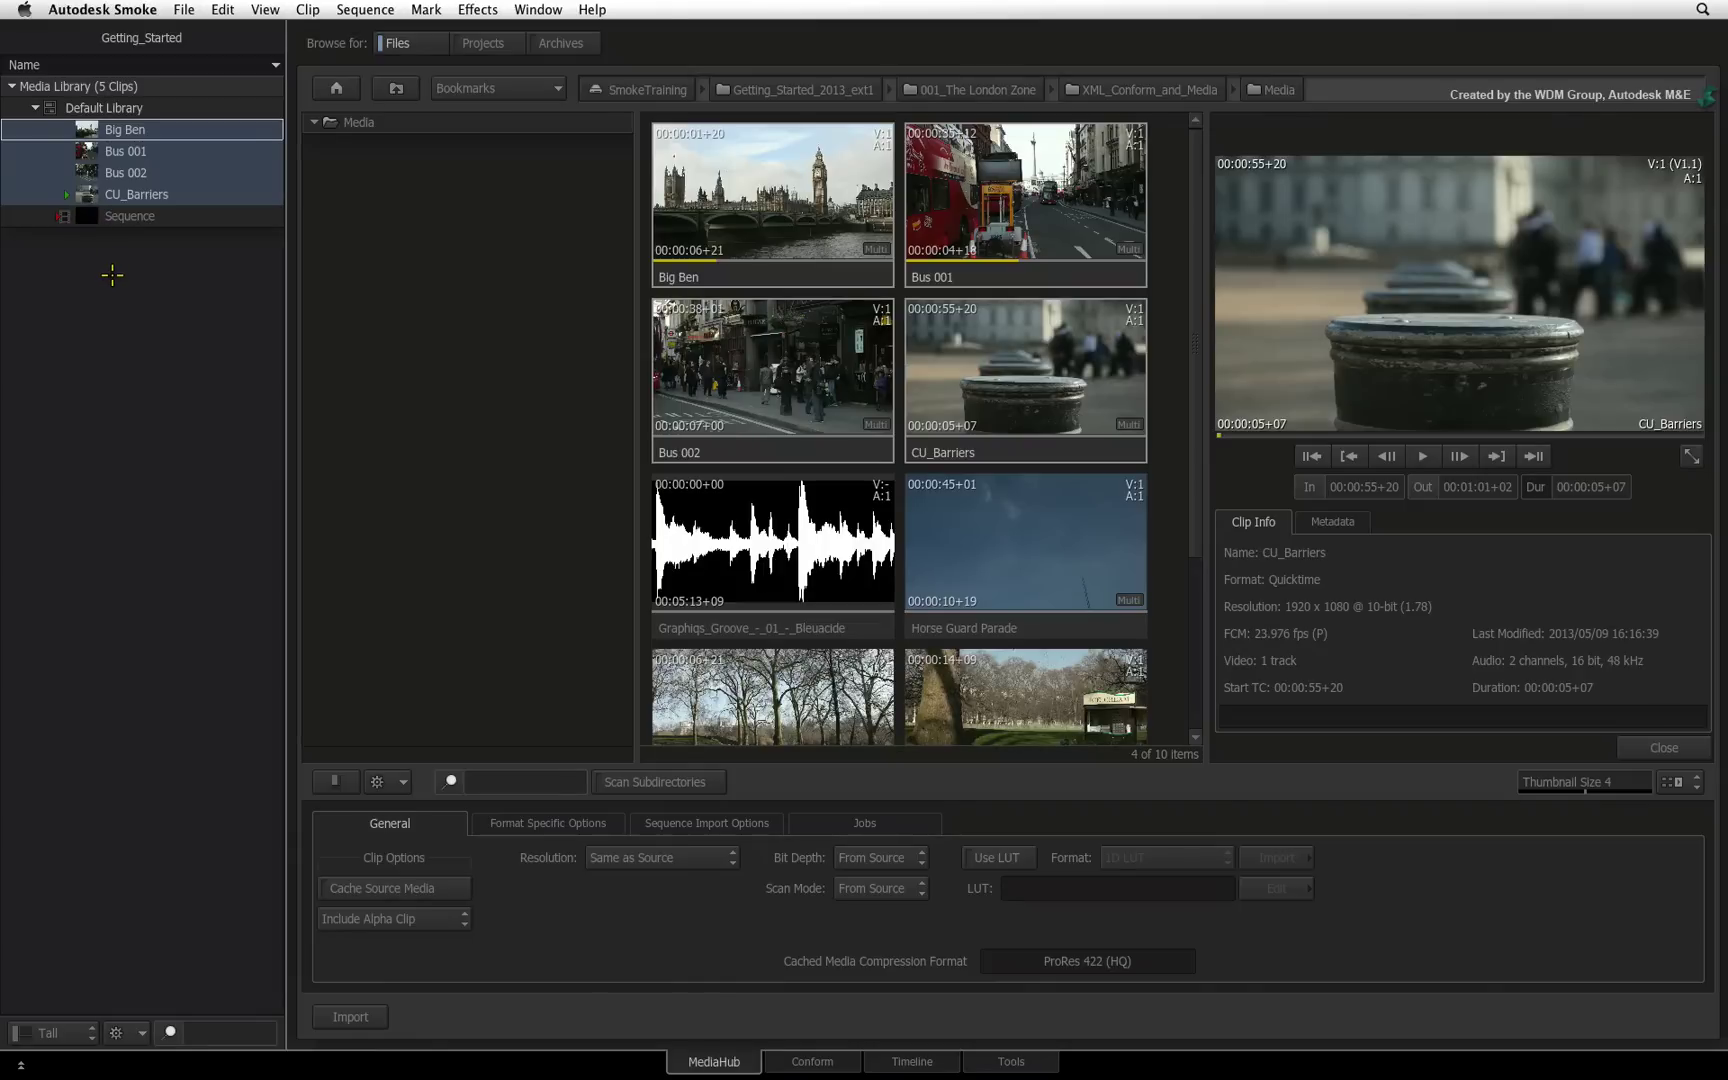
{"action": "key", "text": "Delete"}
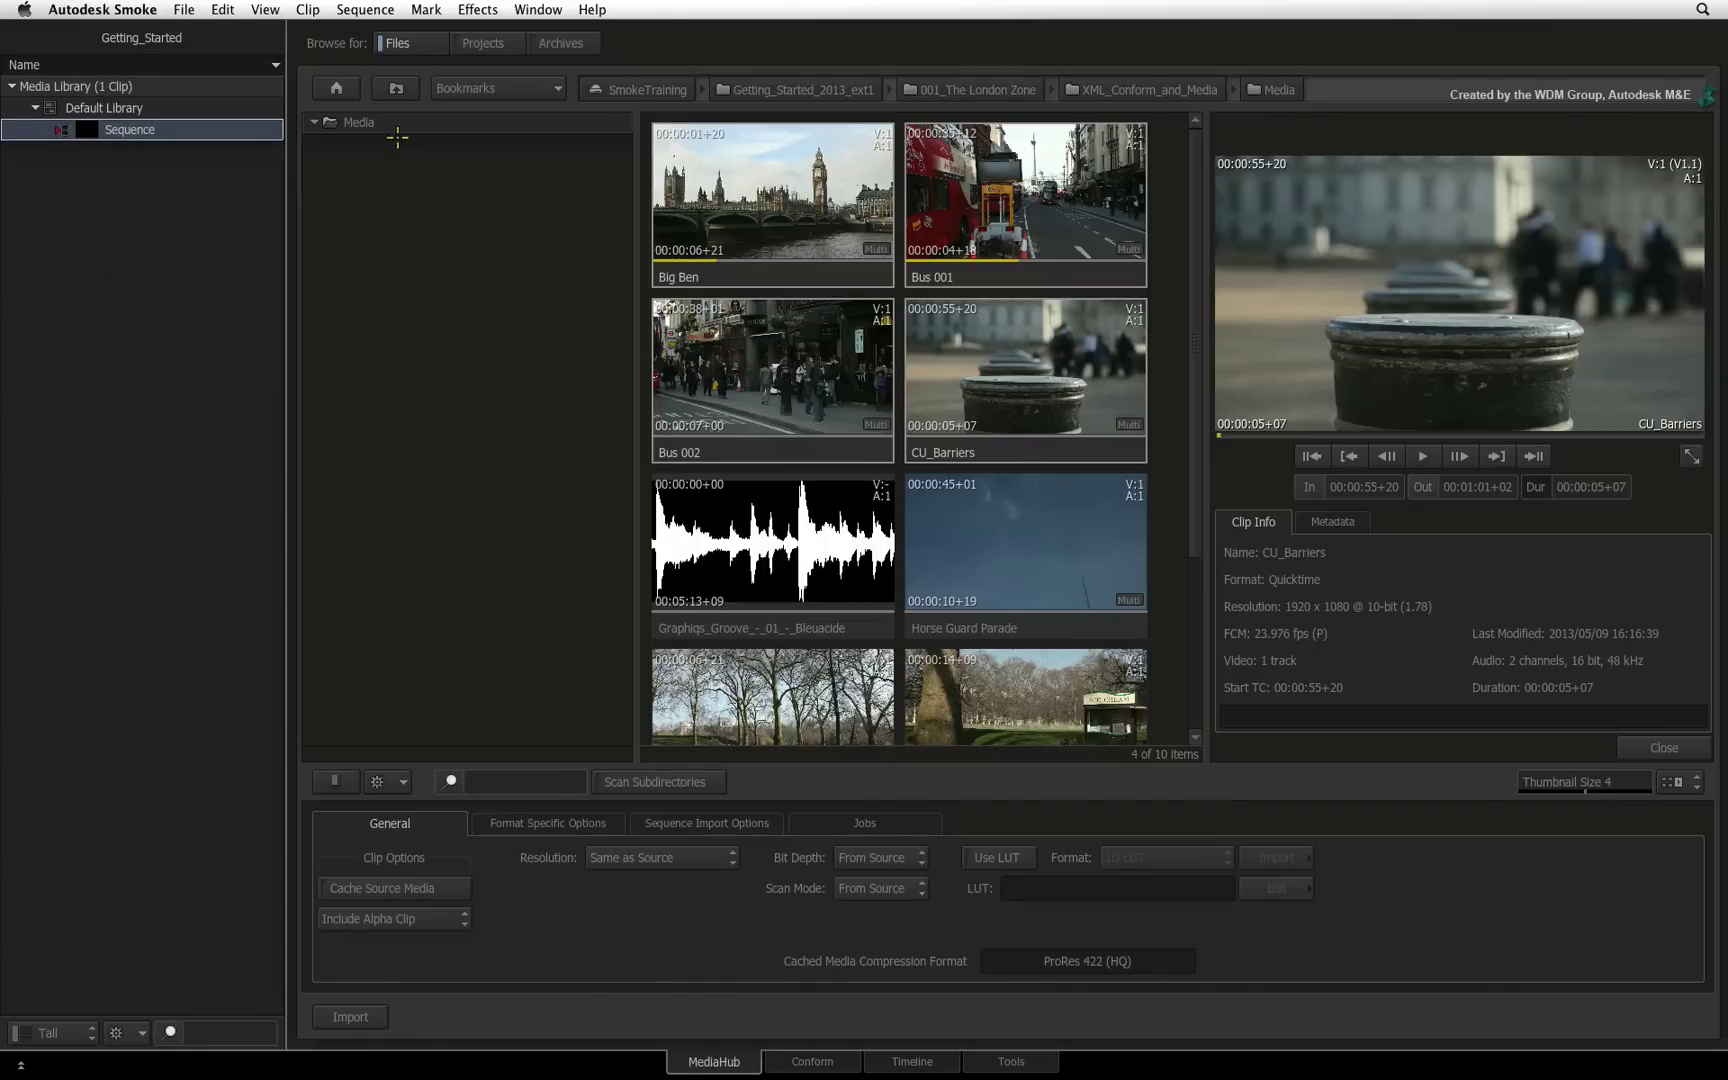
Drag the Media folder onto Default Library and expand it to show its 10 clips.
{"action": "left_click", "coordinate": [359, 122]}
{"action": "left_click_drag", "start_coordinate": [359, 122], "coordinate": [102, 110]}
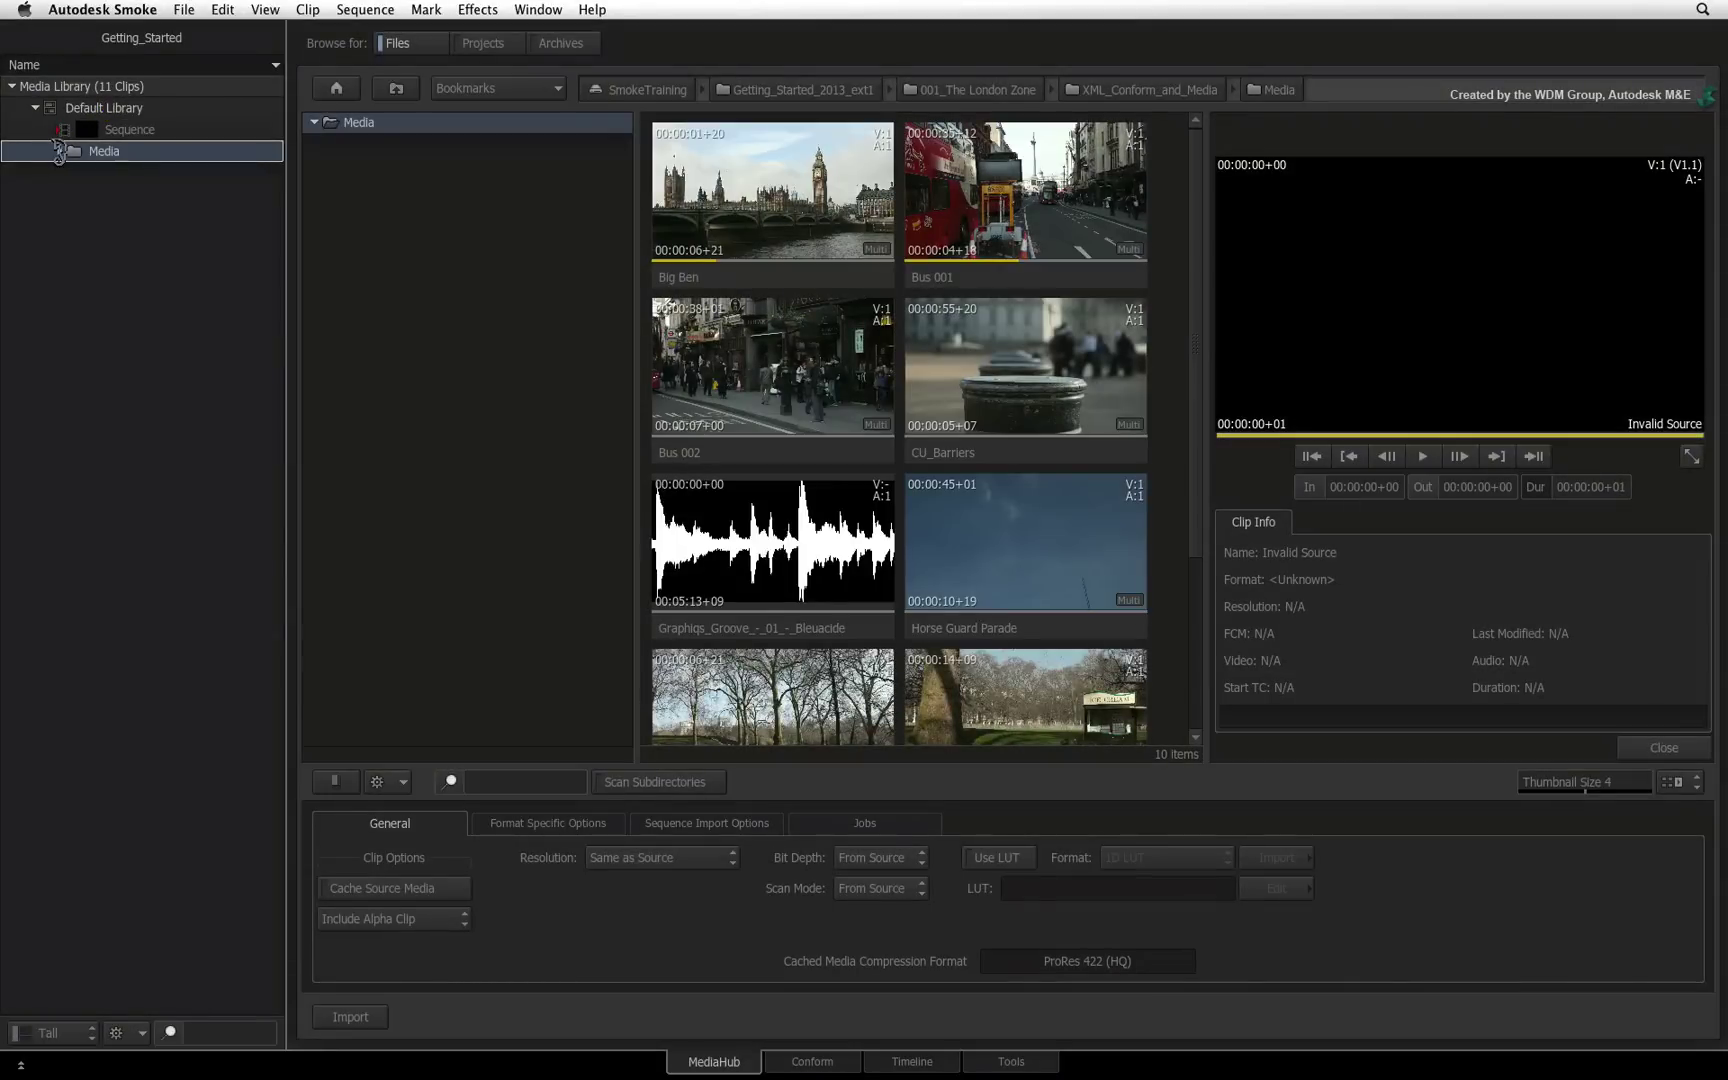
{"action": "left_click", "coordinate": [57, 151]}
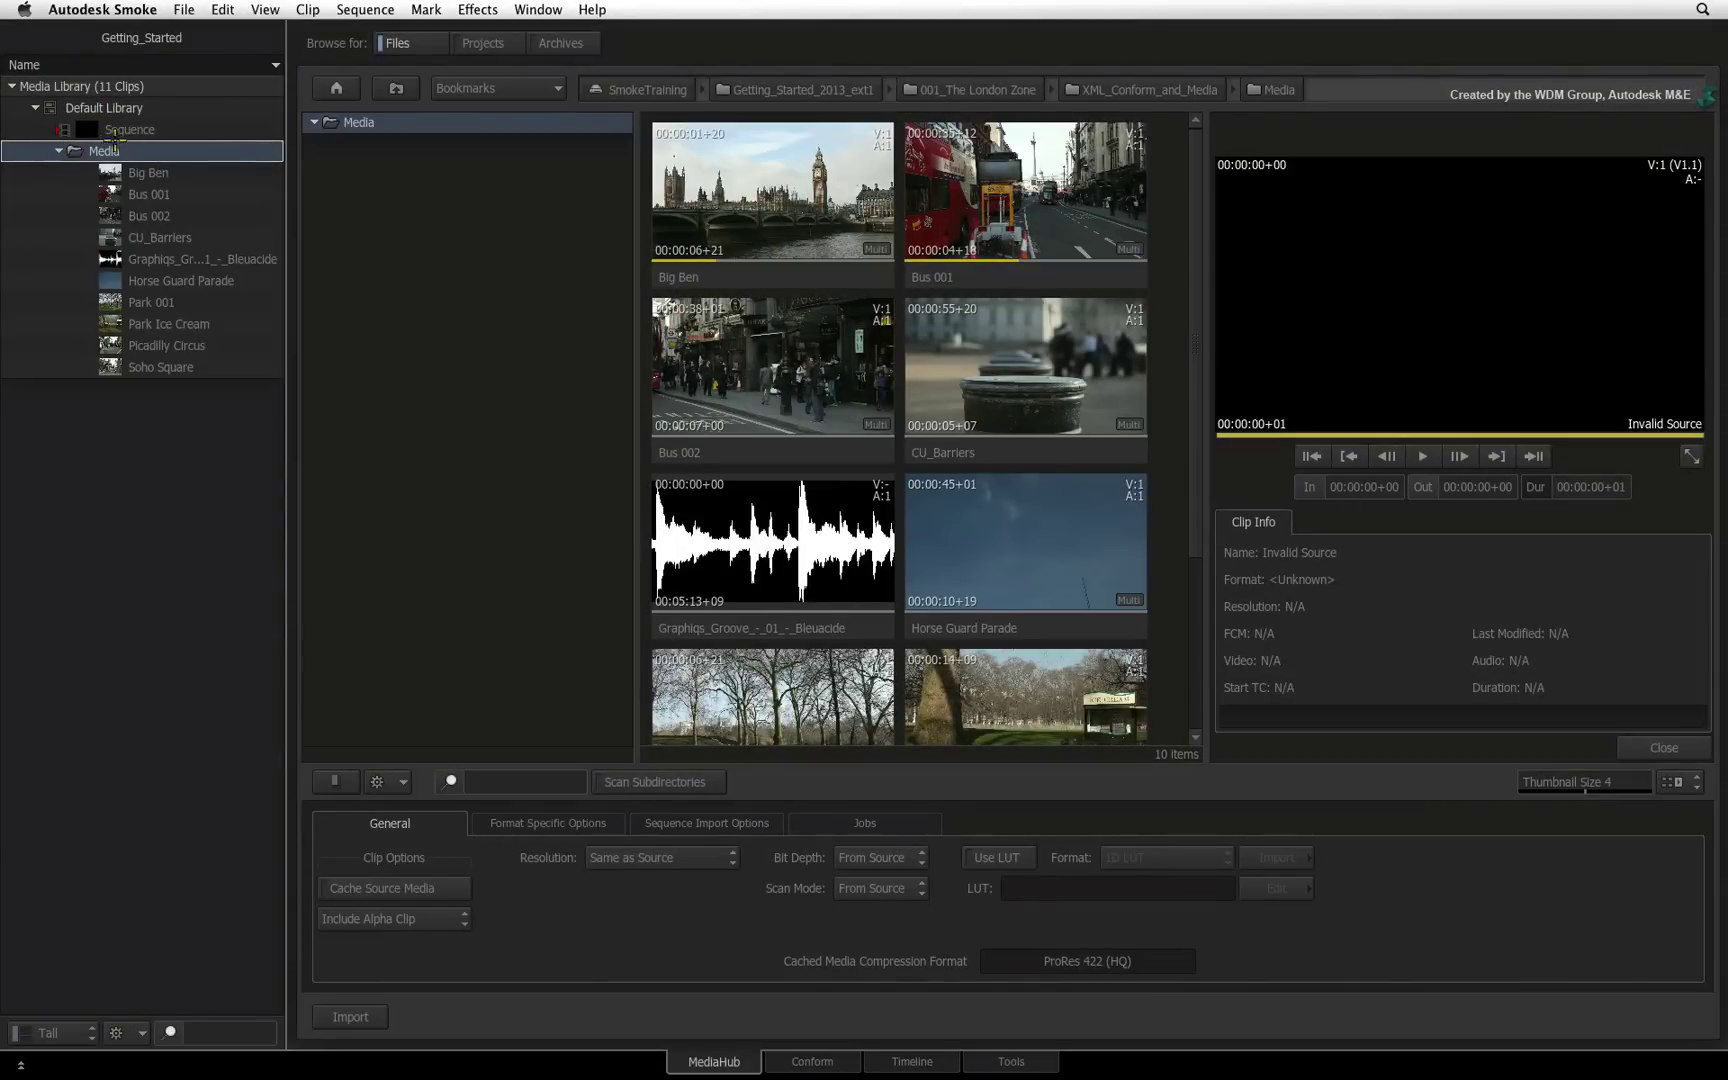